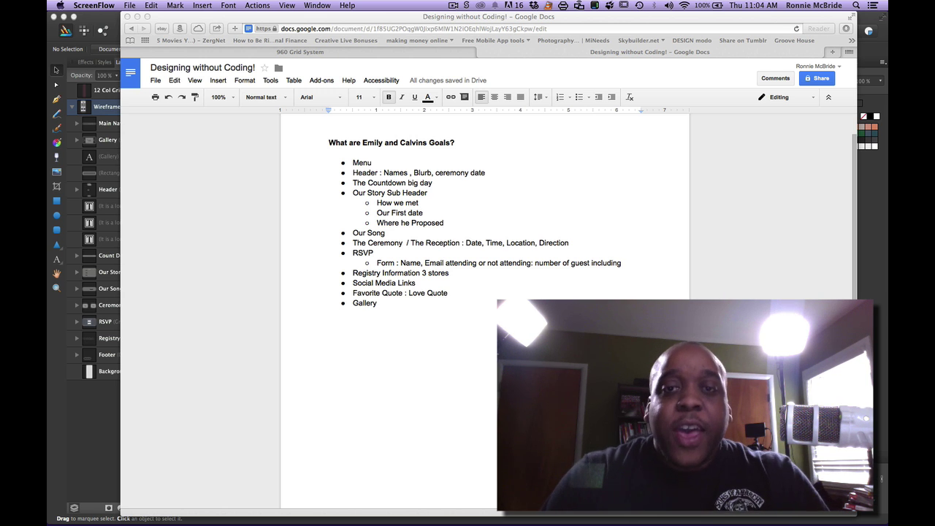
Move the Gallery bullet from the list end to just after the Header line, then switch to the wireframe
scroll(494, 285, "up", 2)
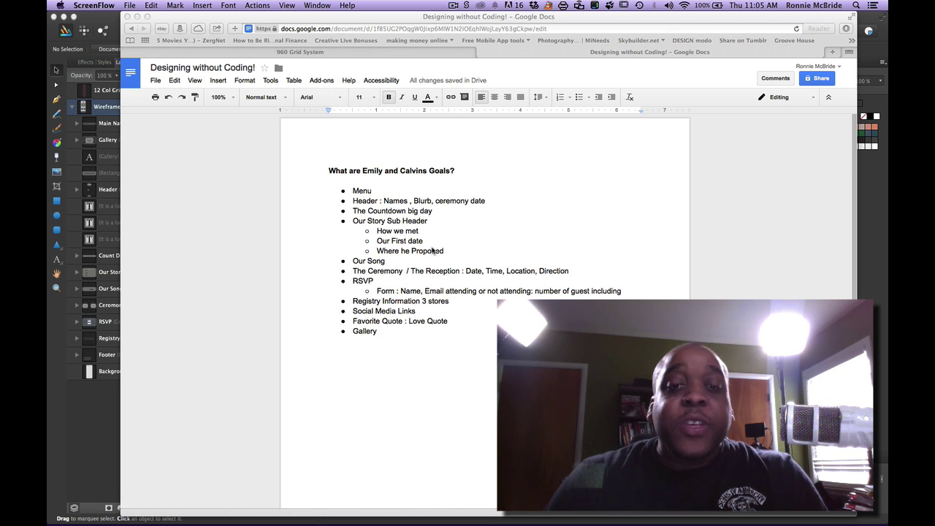
scroll(392, 241, "down", 1)
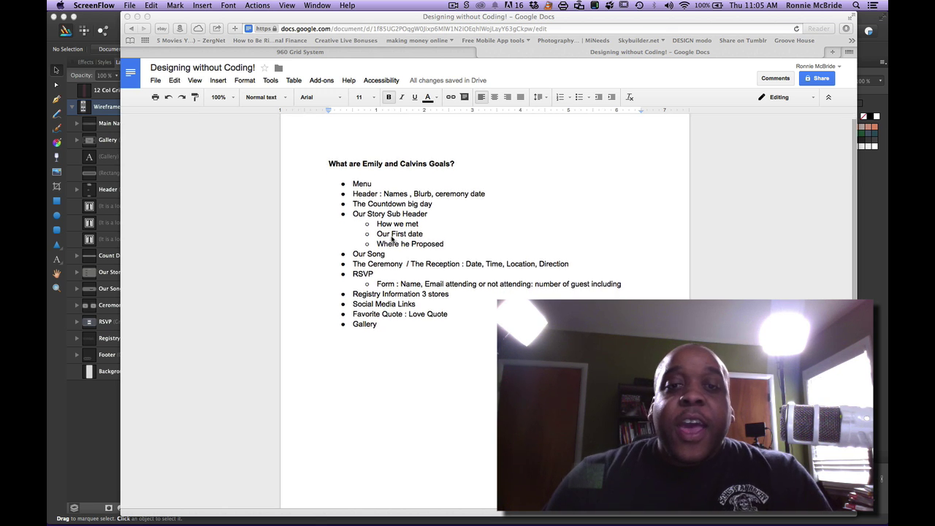
scroll(393, 239, "up", 1)
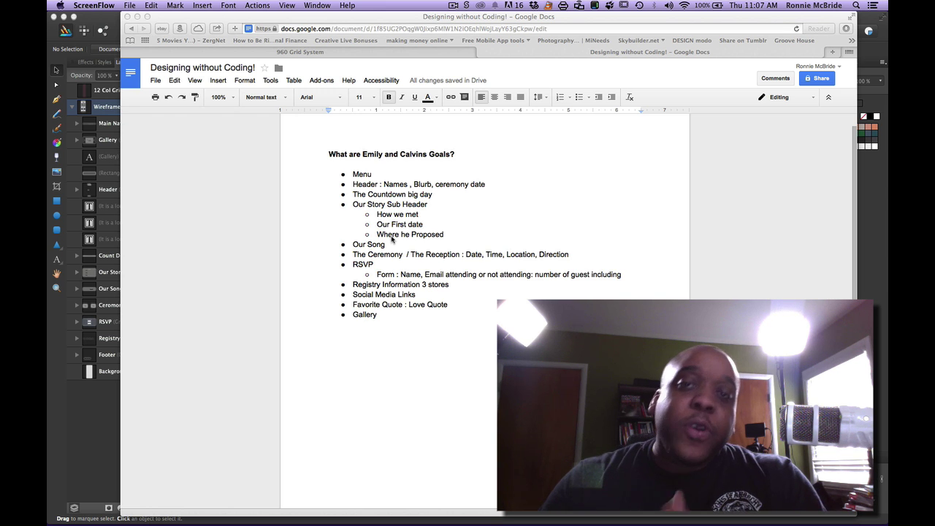
left_click(375, 316)
left_click_drag(377, 315, 341, 315)
key("super+c")
key("BackSpace")
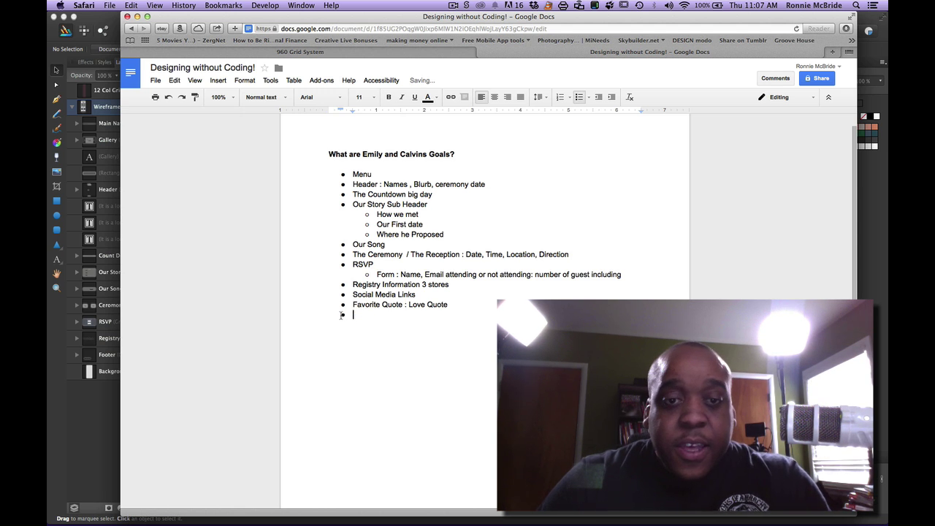
left_click(487, 185)
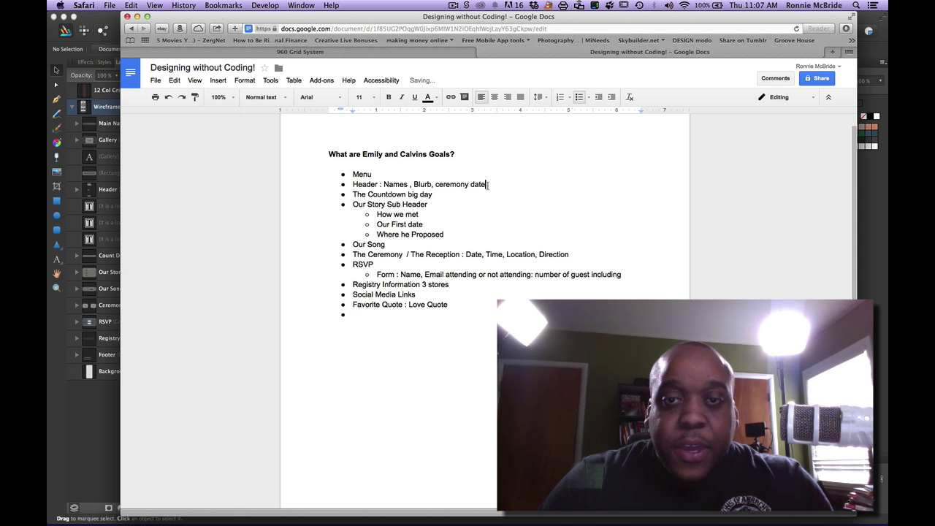
key("Return")
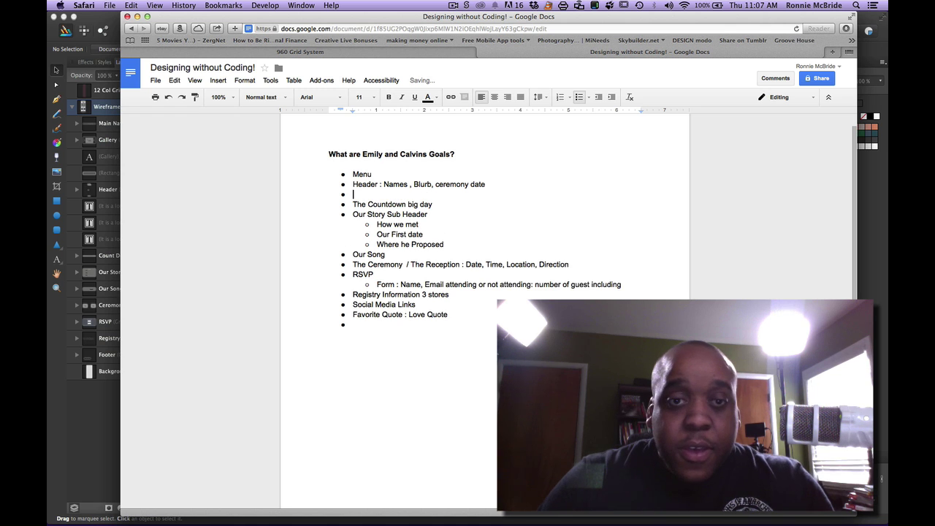
key("super+v")
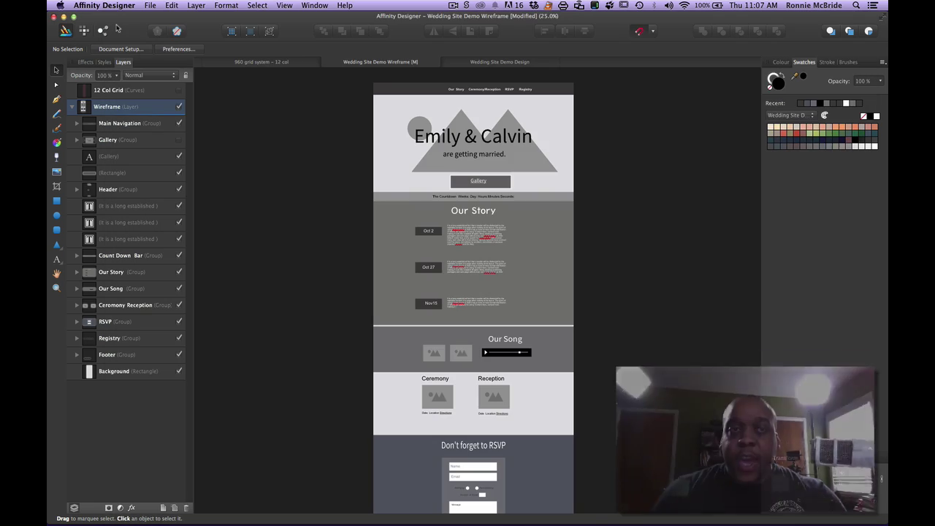
left_click(117, 27)
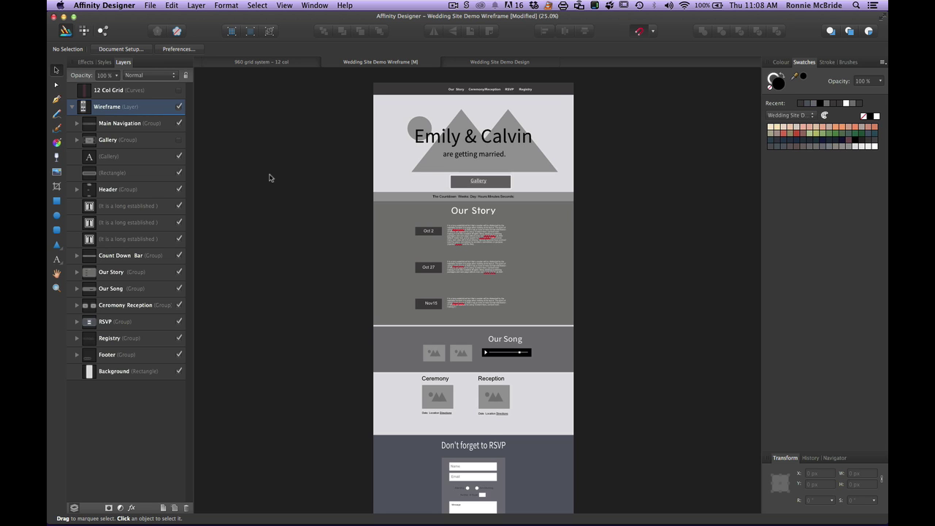
key("super+equal")
scroll(269, 177, "up", 5)
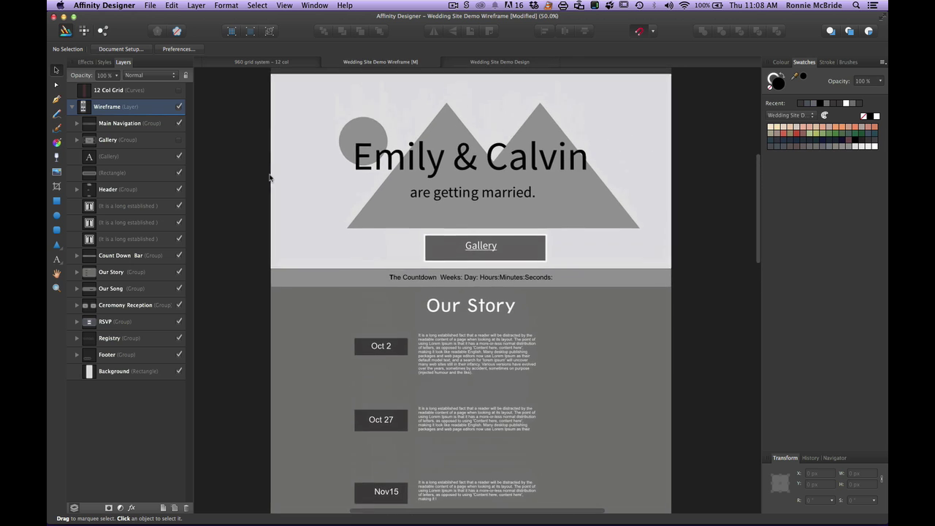
scroll(269, 178, "up", 2)
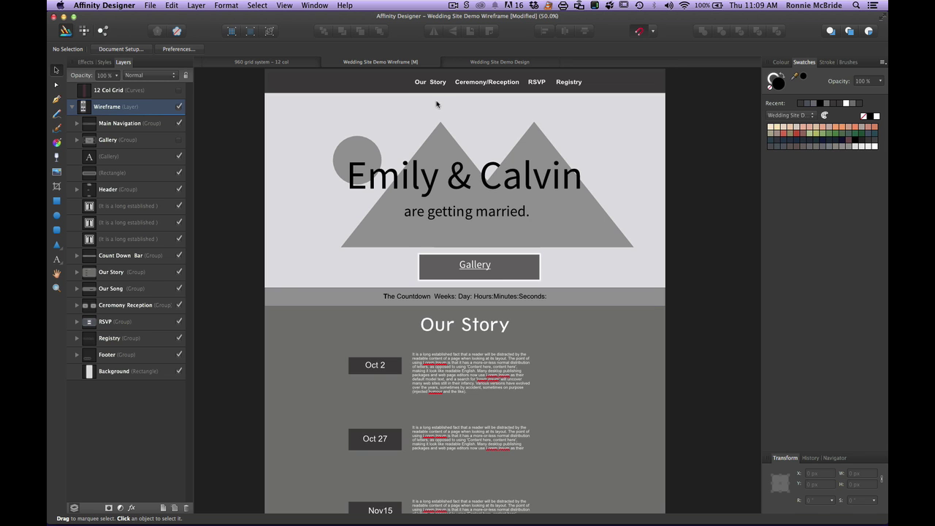
scroll(461, 236, "down", 3)
scroll(460, 238, "down", 2)
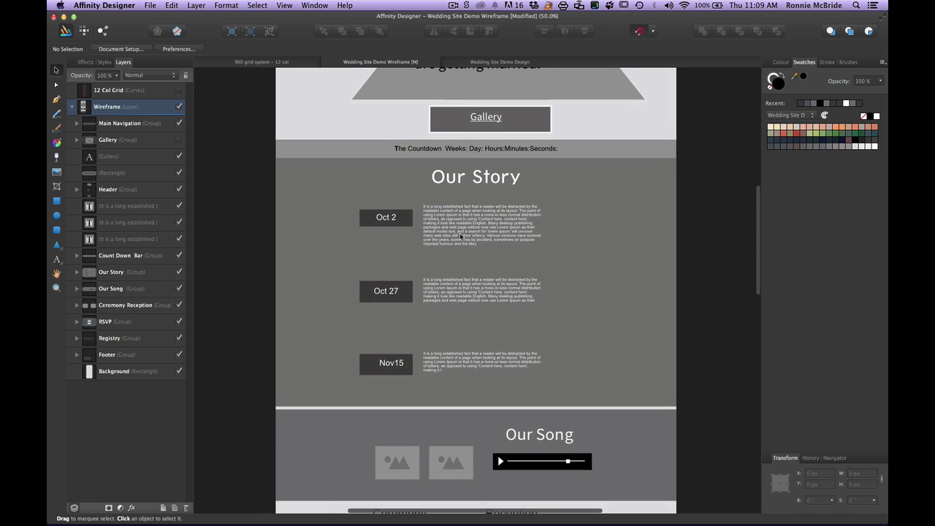
scroll(462, 235, "up", 1)
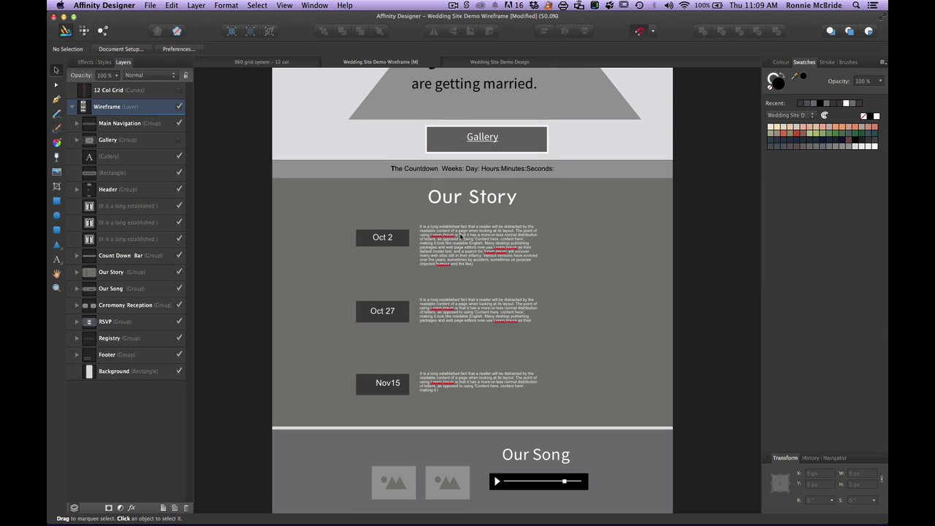
scroll(460, 233, "down", 3)
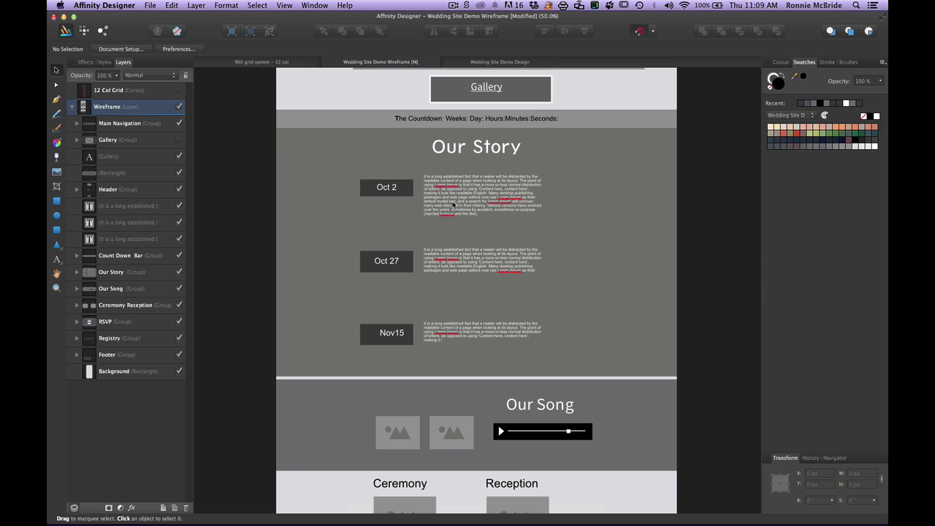
scroll(460, 203, "down", 1)
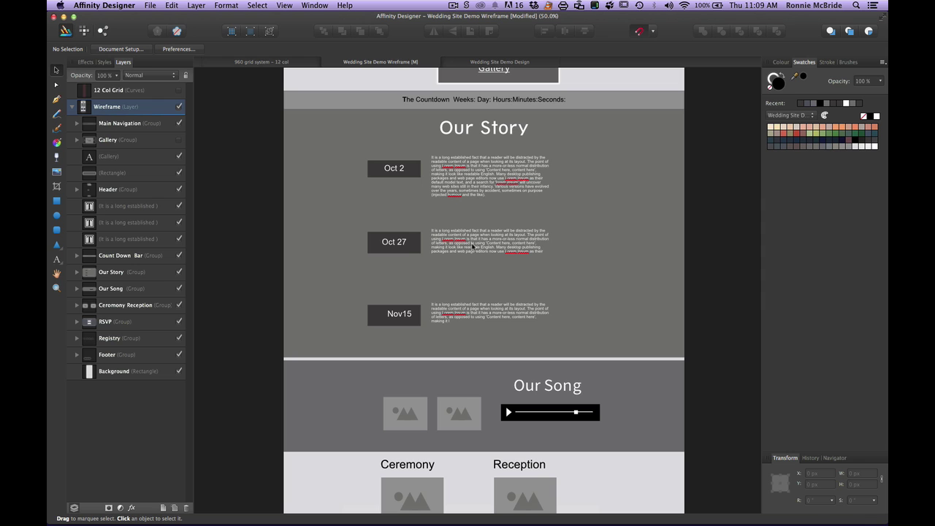
key("super+Tab")
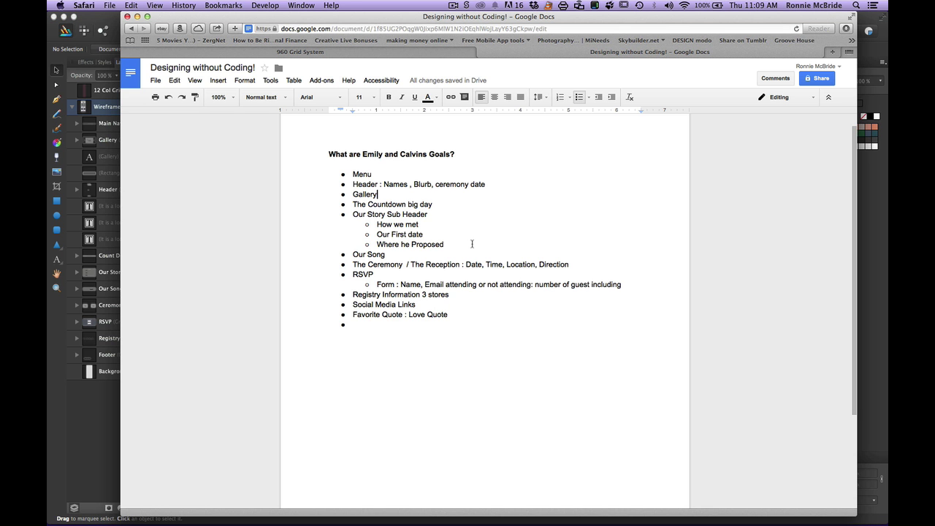
key("super+Tab")
scroll(432, 313, "down", 4)
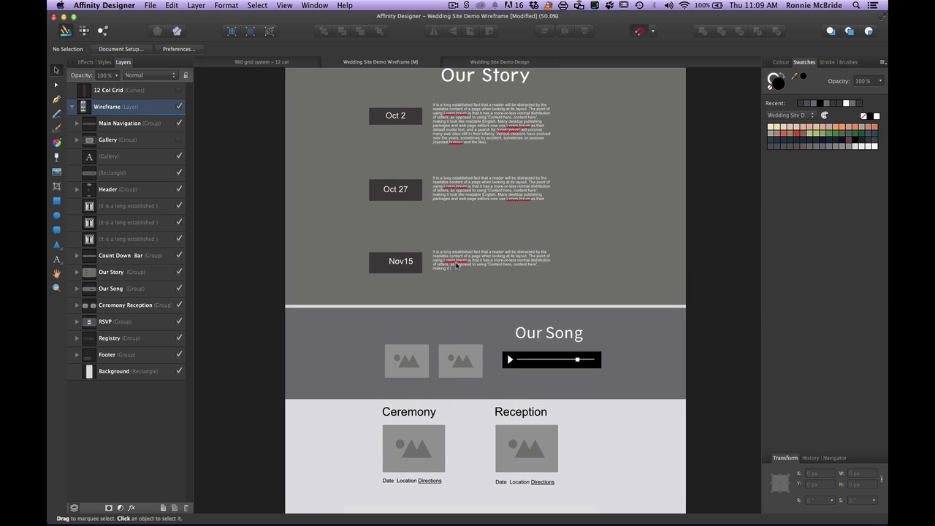
scroll(494, 267, "down", 4)
scroll(494, 271, "down", 3)
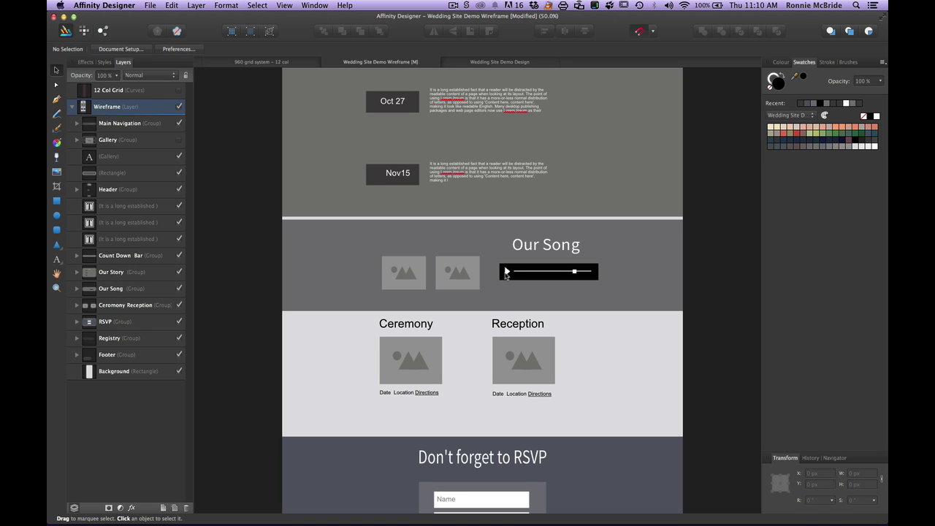
scroll(502, 302, "down", 3)
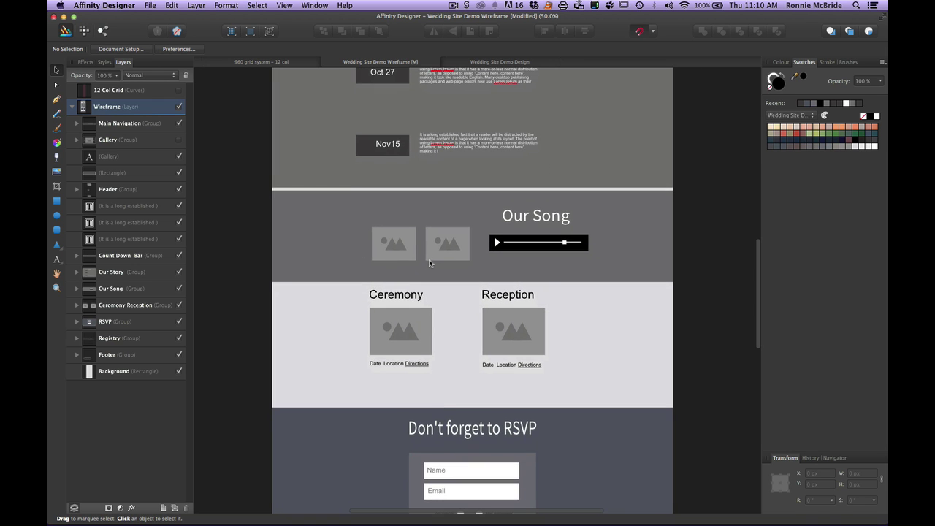
scroll(445, 312, "down", 5)
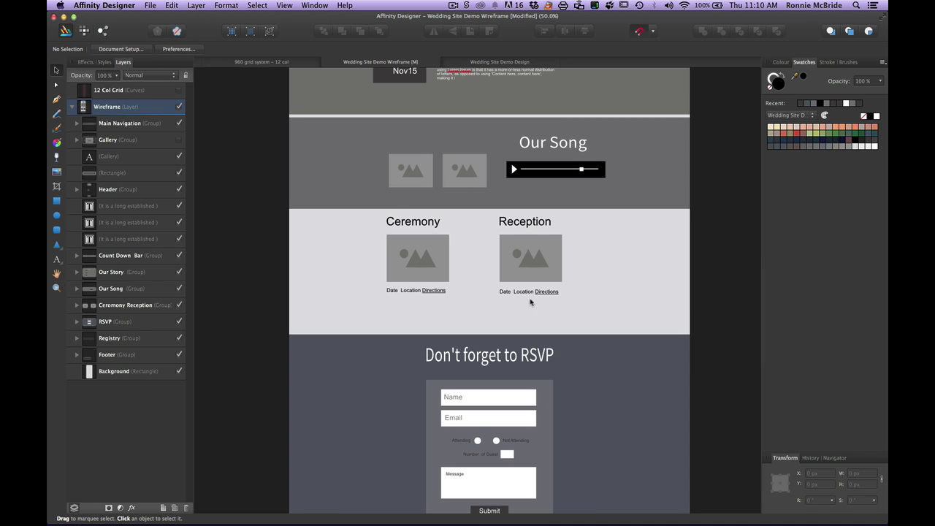
scroll(532, 301, "down", 6)
scroll(531, 301, "down", 4)
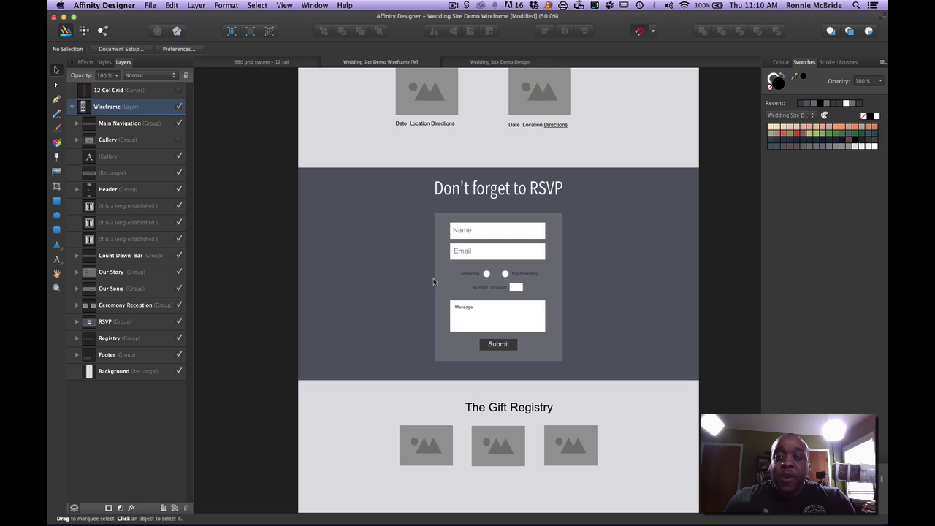
scroll(433, 282, "down", 3)
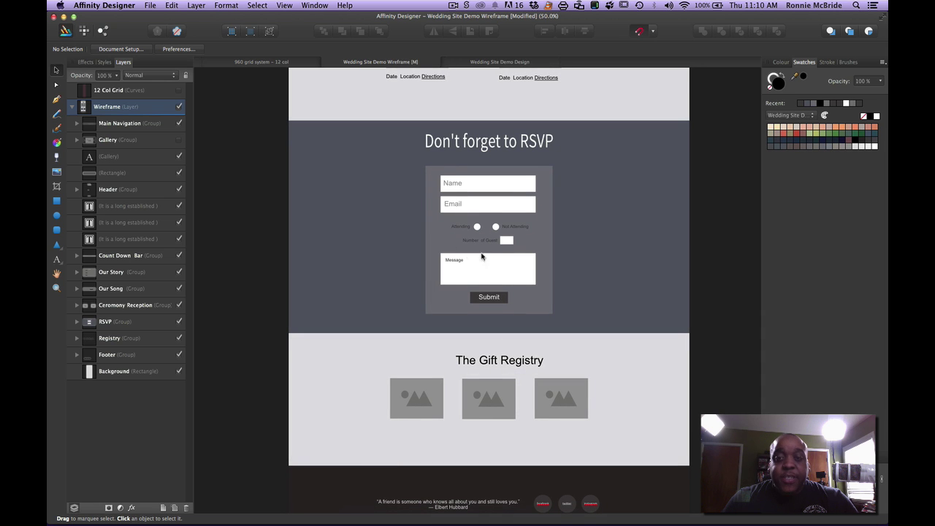
scroll(501, 293, "down", 1)
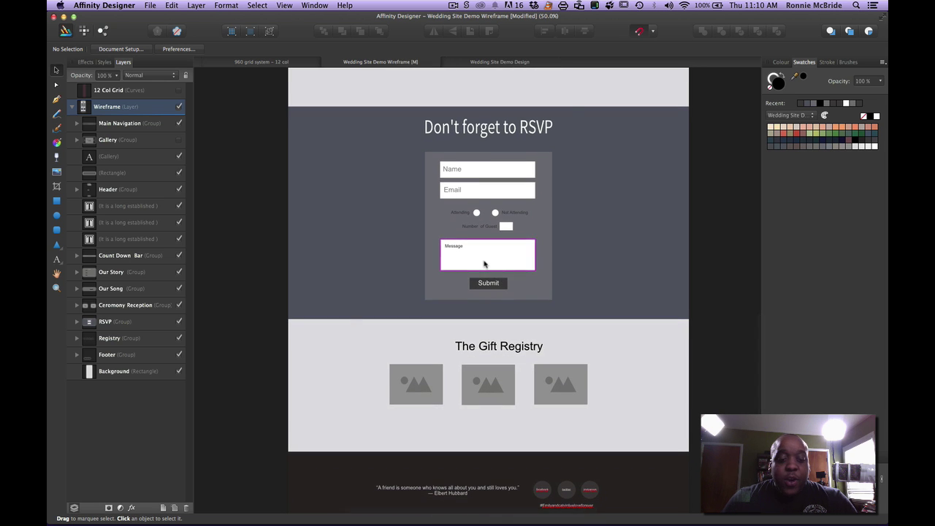
key("super+Tab")
left_click(372, 274)
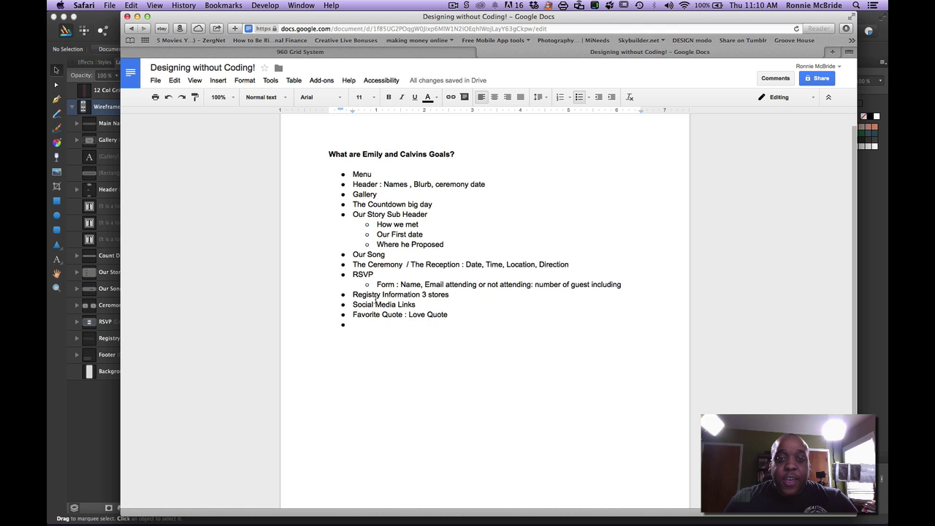
key("super+Tab")
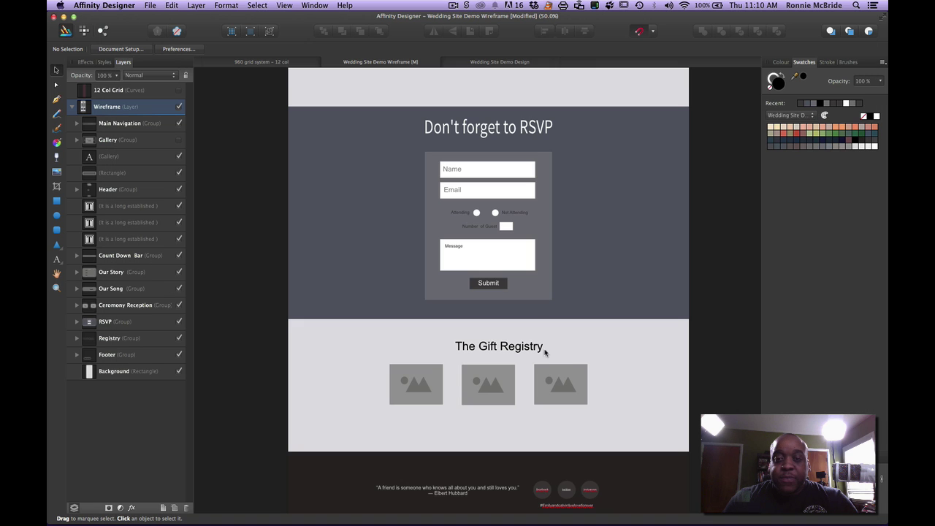
scroll(545, 350, "down", 3)
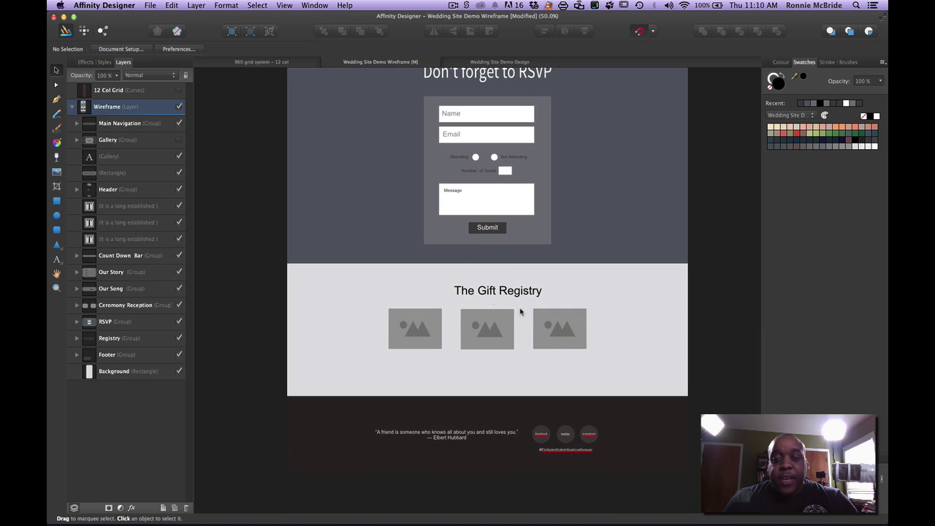
scroll(421, 334, "down", 2)
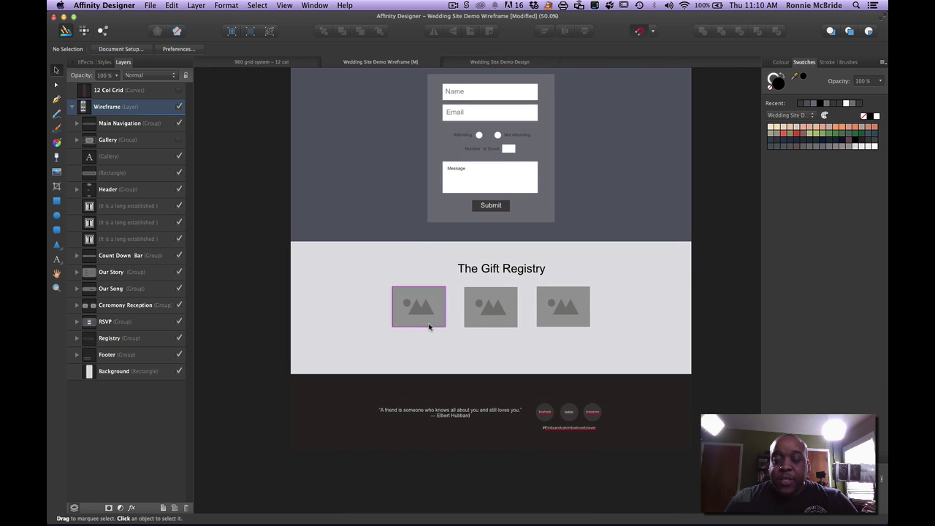
scroll(429, 327, "down", 2)
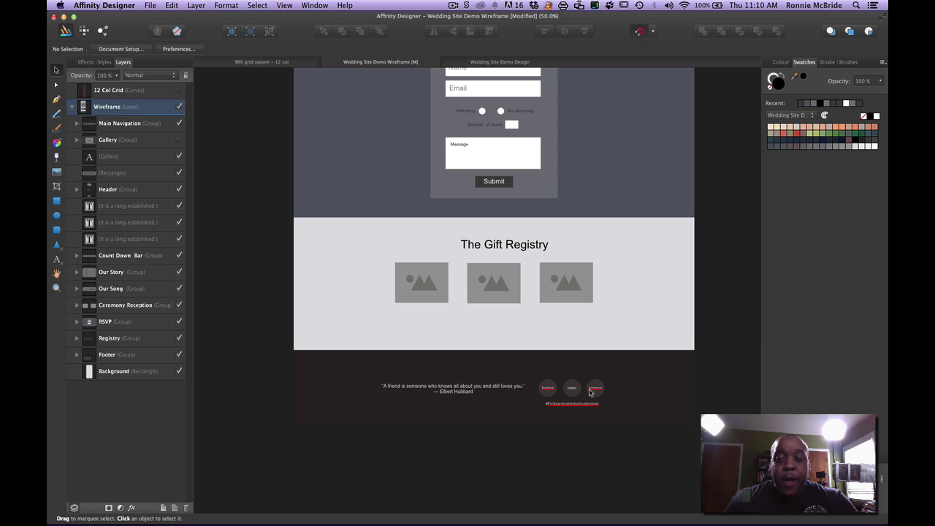
scroll(570, 391, "up", 3)
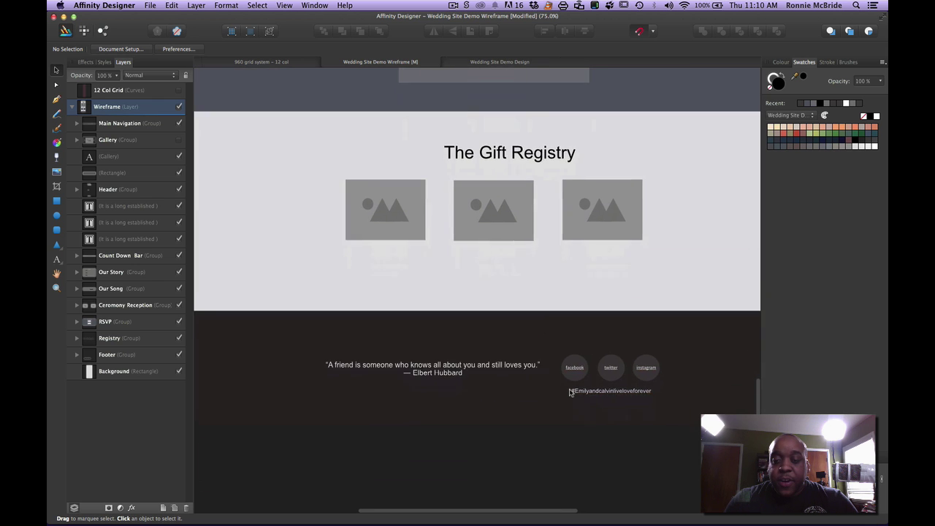
scroll(601, 372, "down", 1)
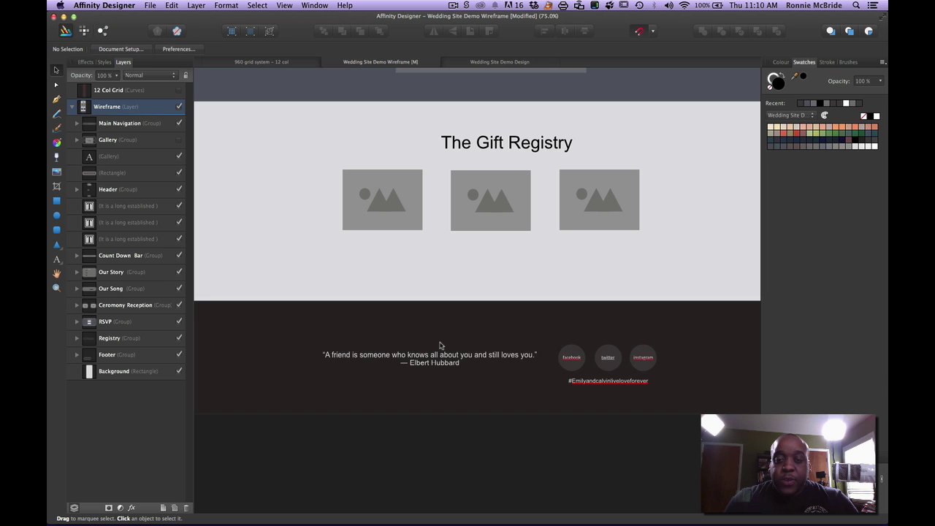
scroll(440, 346, "down", 2)
Zoom out and scroll around to review the whole wedding wireframe page
scroll(440, 345, "up", 5)
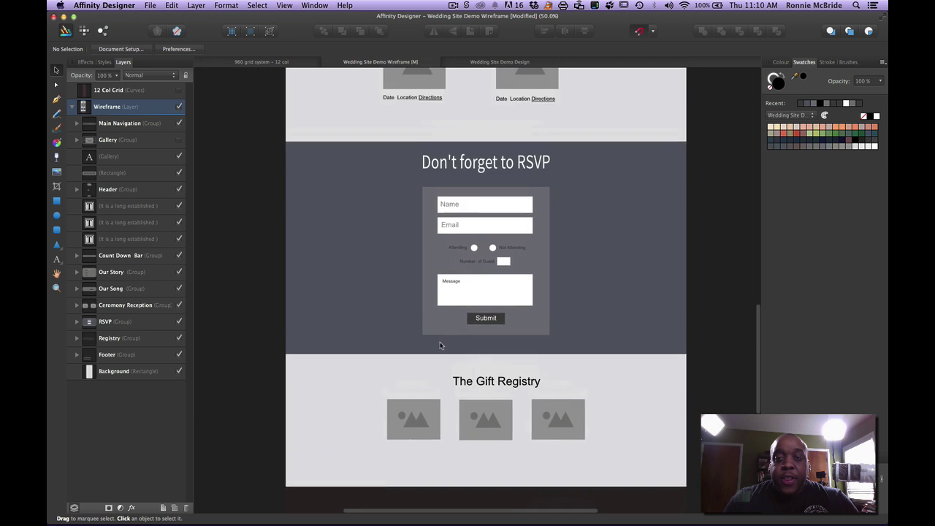
scroll(440, 346, "down", 2)
scroll(440, 346, "up", 3)
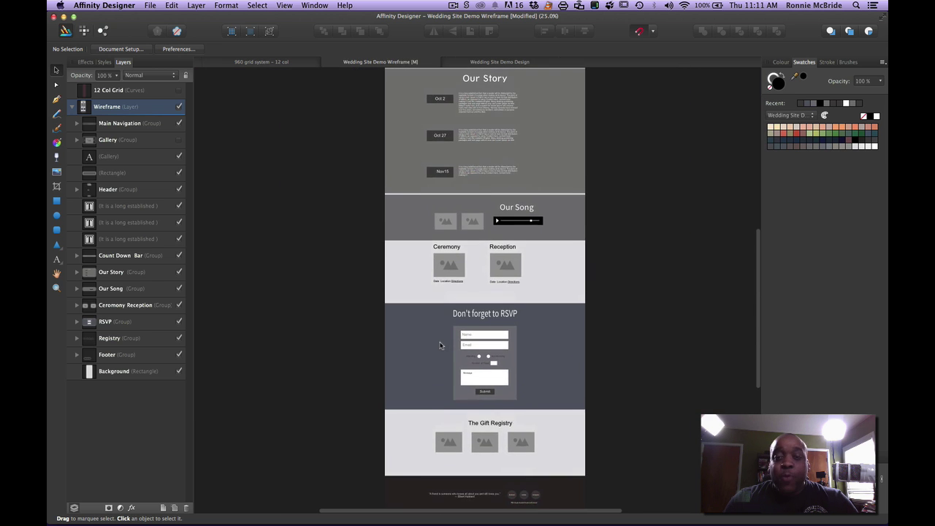
scroll(440, 346, "up", 2)
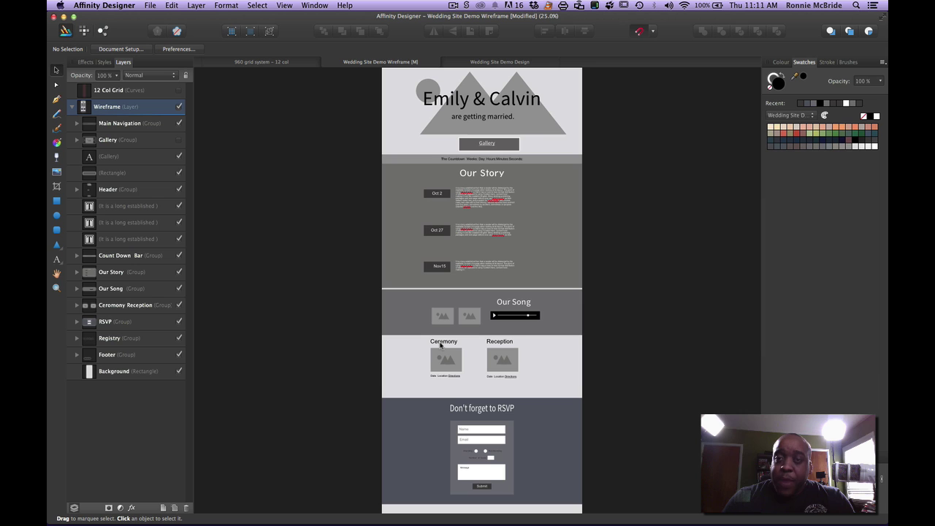
key("super+minus")
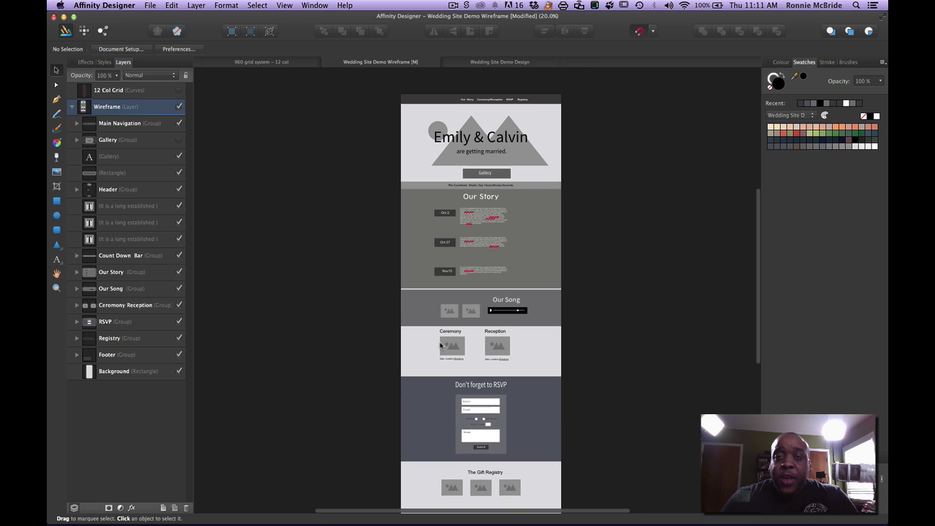
scroll(441, 345, "right", 1)
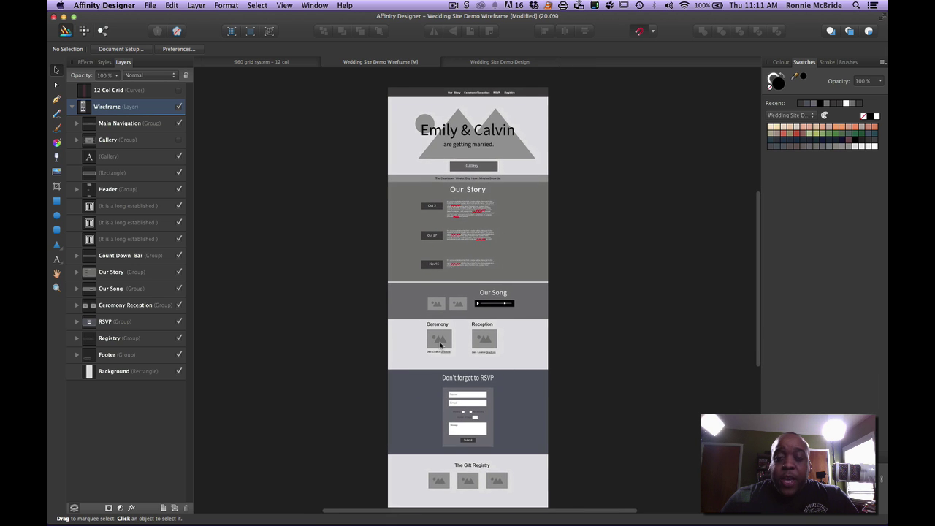
scroll(441, 345, "up", 1)
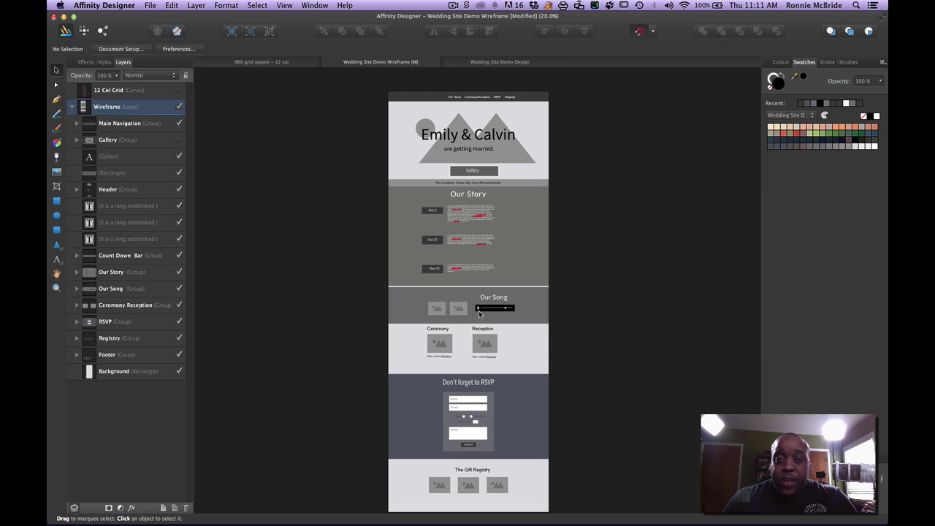
scroll(479, 313, "down", 3)
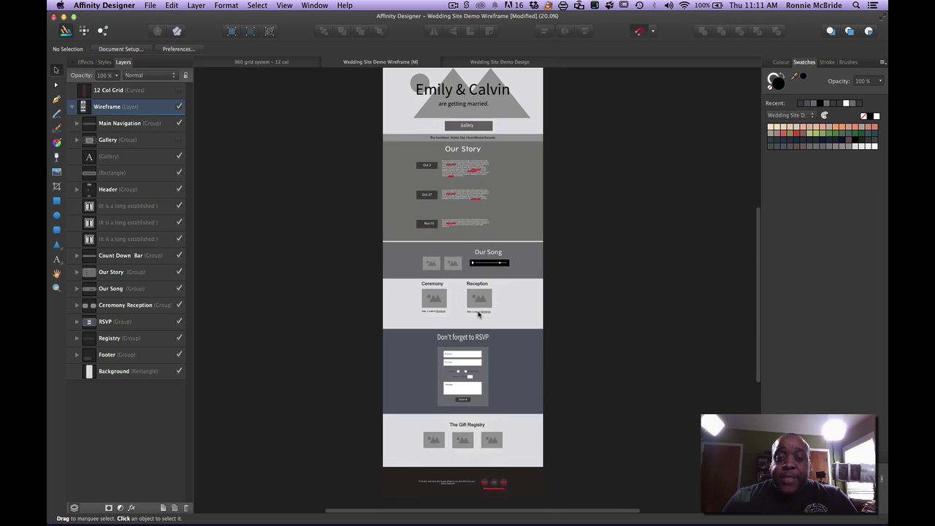
scroll(479, 312, "down", 3)
scroll(479, 313, "up", 6)
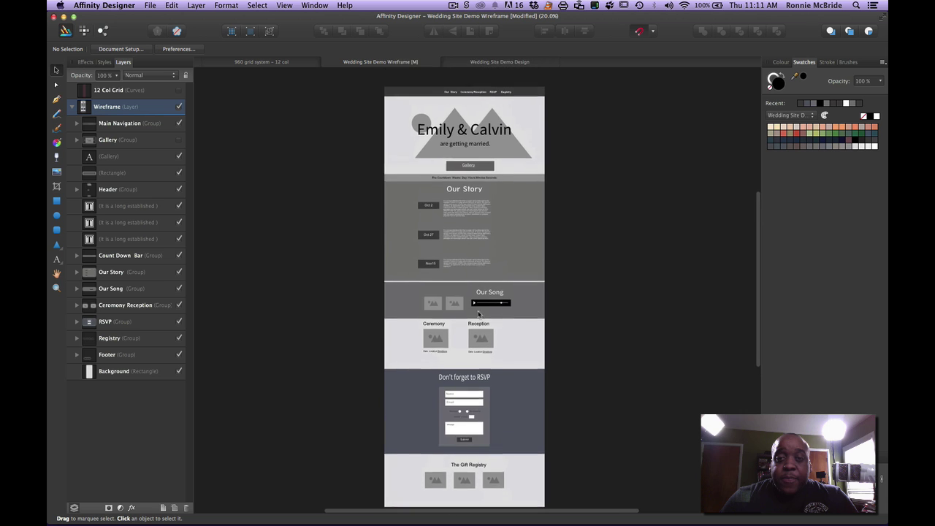
scroll(479, 314, "up", 2)
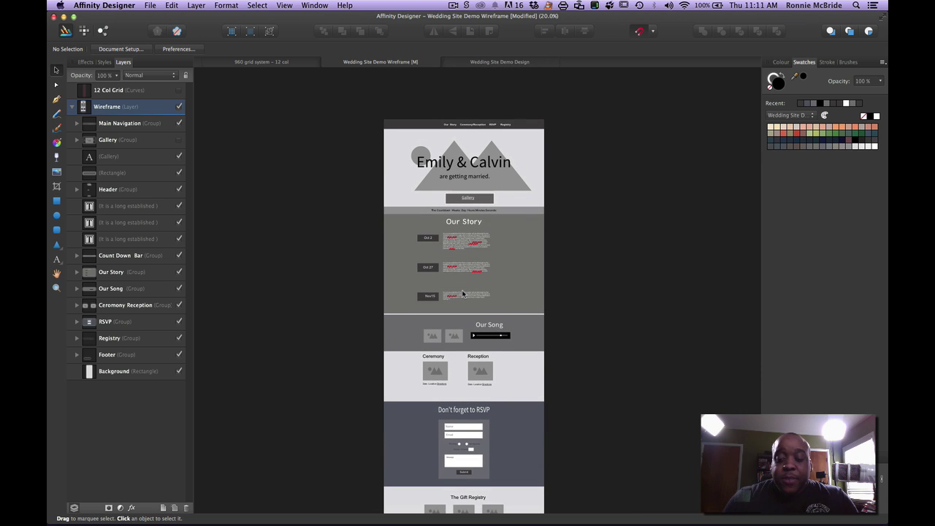
scroll(463, 293, "up", 5)
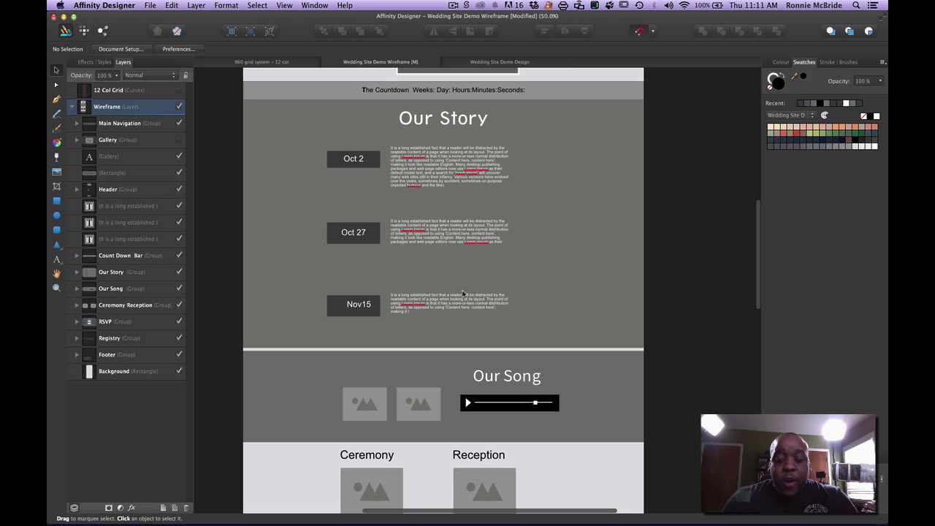
scroll(462, 293, "down", 3)
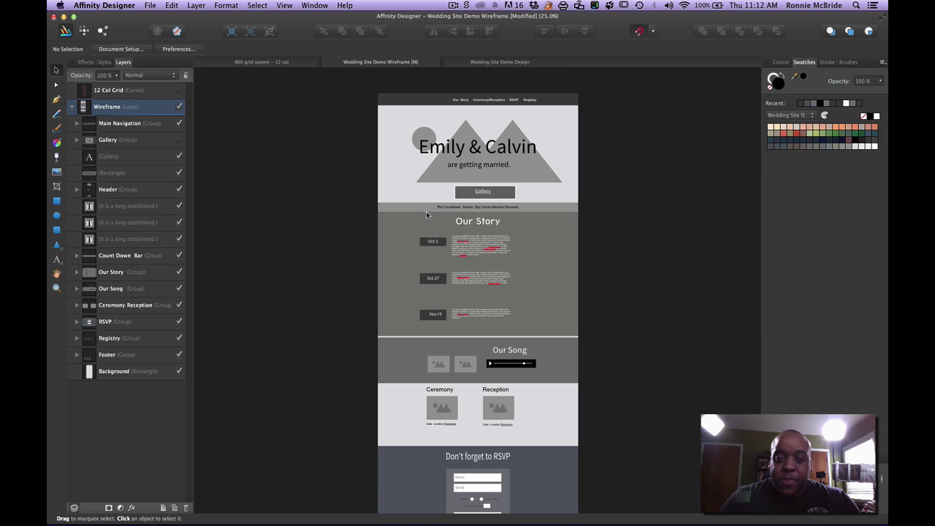
scroll(497, 324, "down", 2)
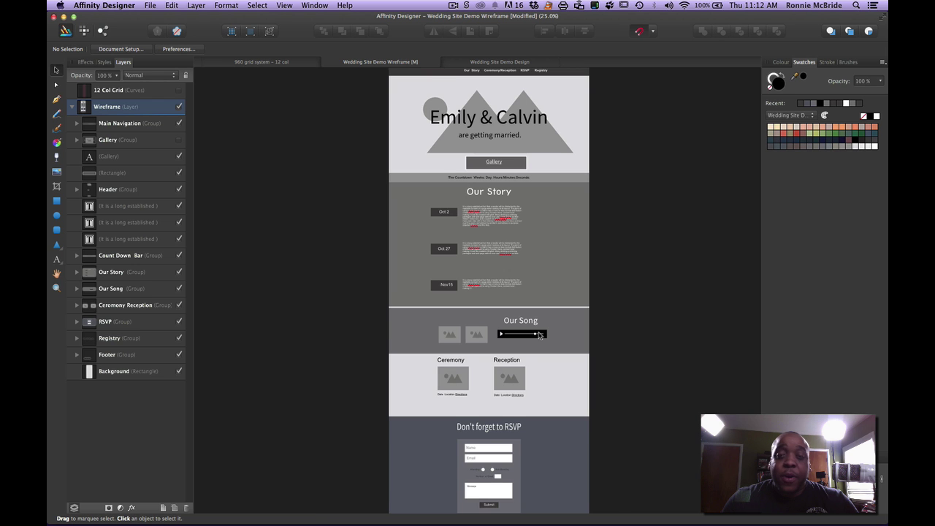
scroll(540, 334, "up", 2)
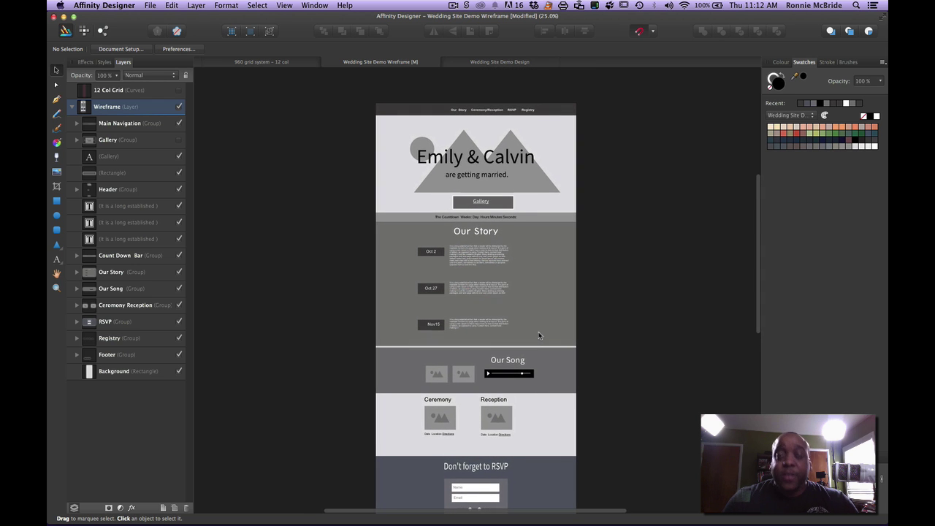
scroll(540, 335, "down", 1)
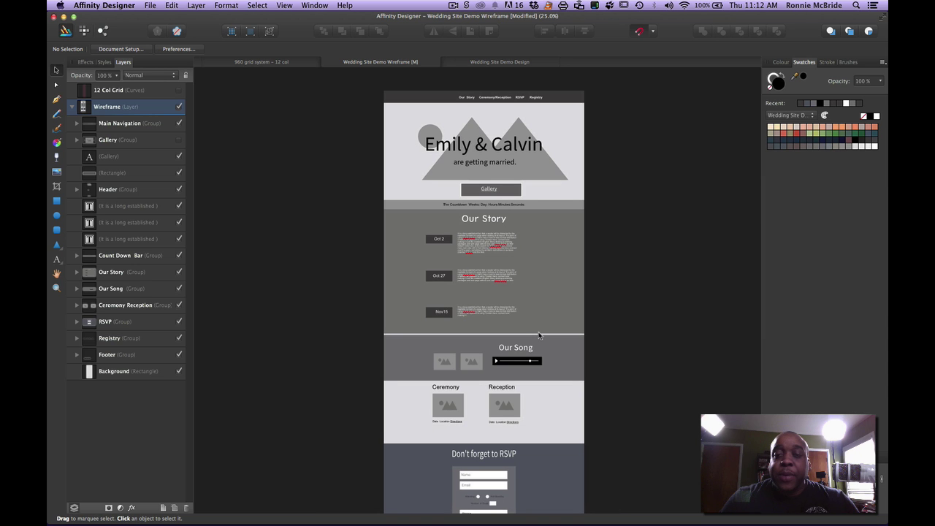
scroll(532, 308, "down", 1)
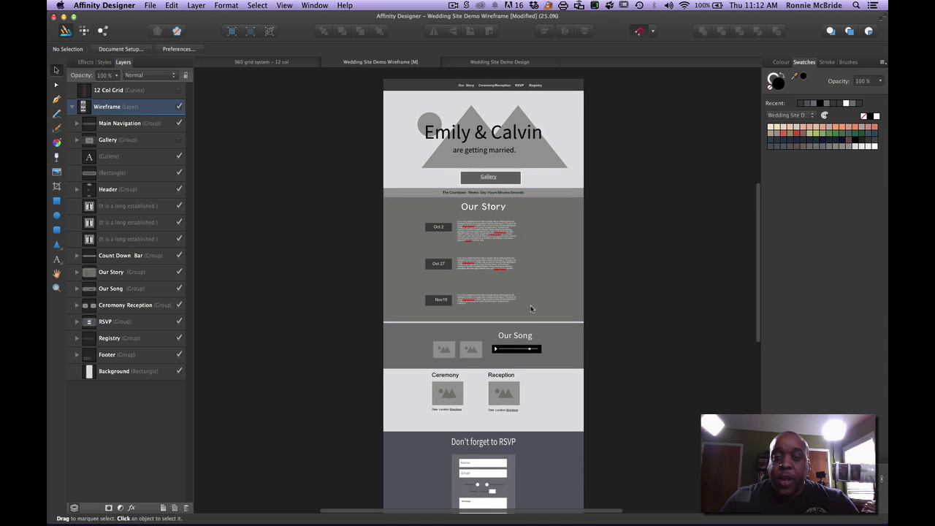
scroll(531, 309, "up", 2)
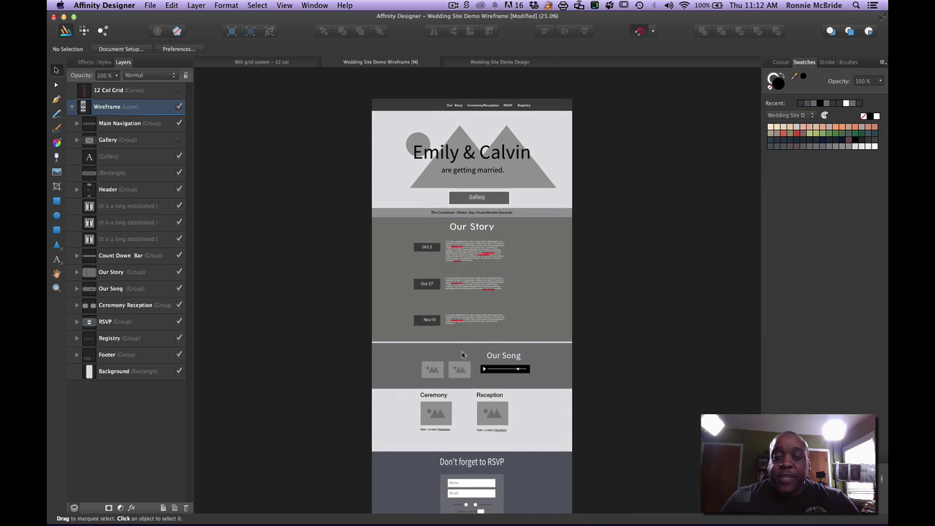
scroll(462, 356, "down", 1)
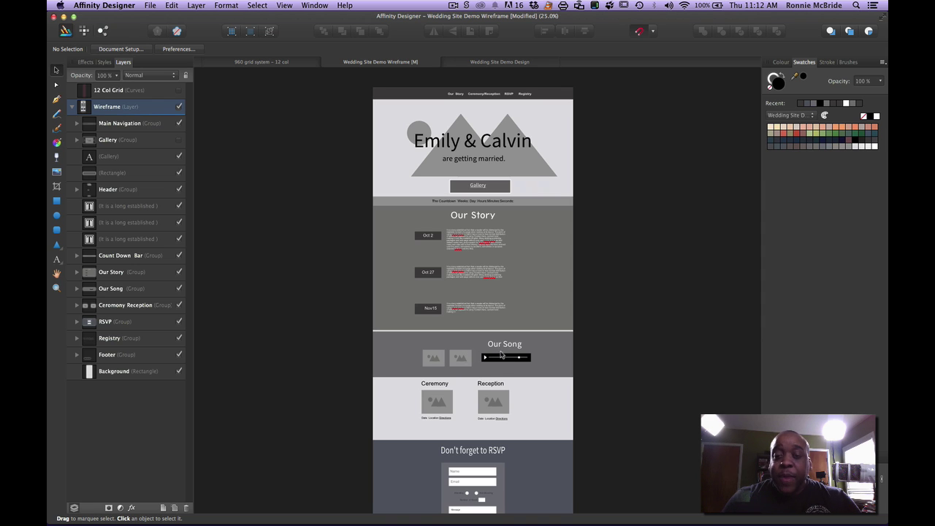
scroll(505, 371, "down", 1)
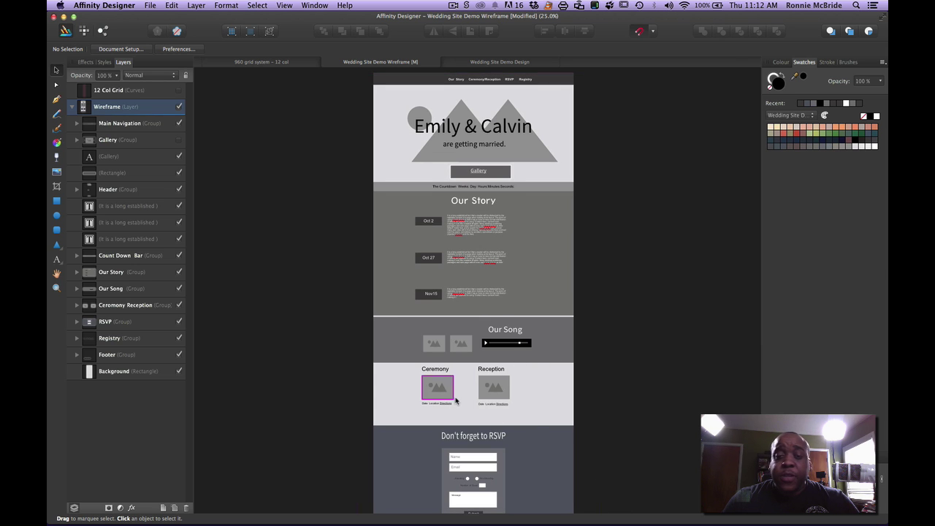
scroll(483, 402, "down", 3)
scroll(483, 401, "down", 5)
scroll(460, 391, "up", 8)
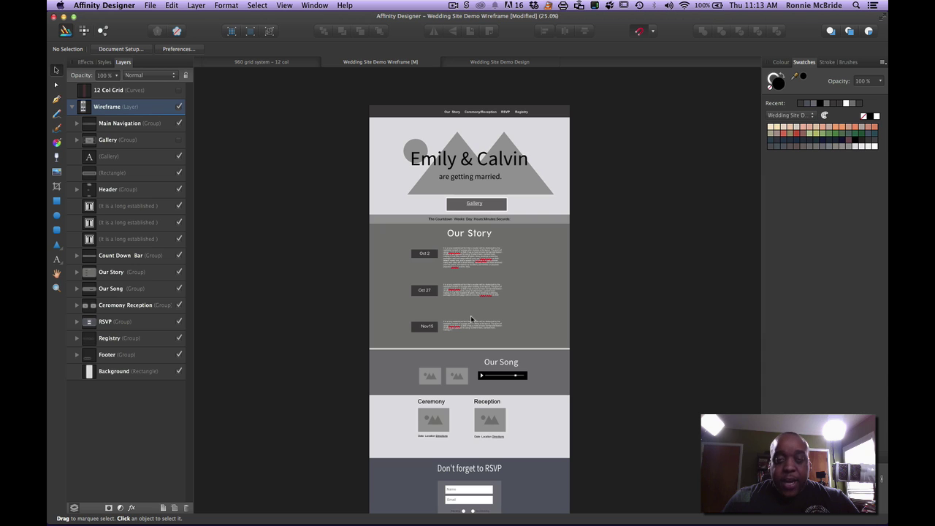
Turn on the 12 Col Grid overlay, then bring up the 960 Grid System site in Safari
left_click(179, 90)
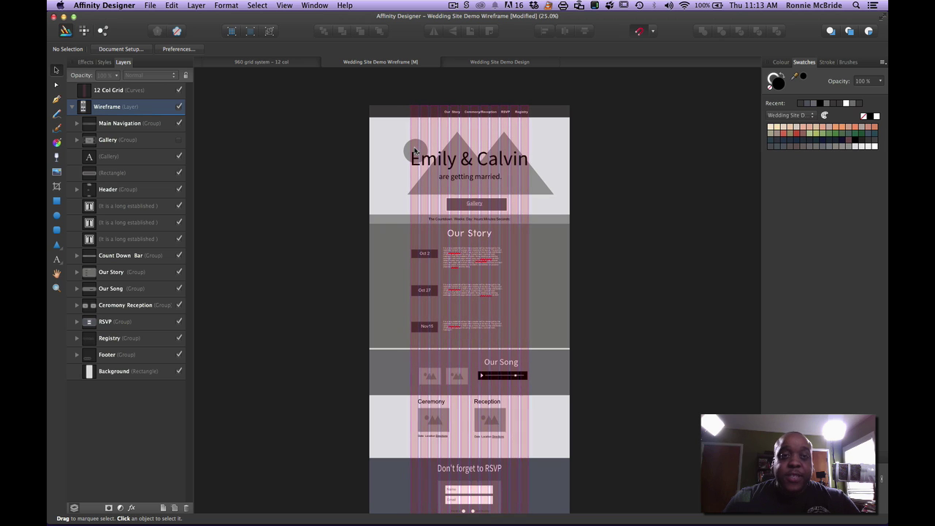
key("super+Tab")
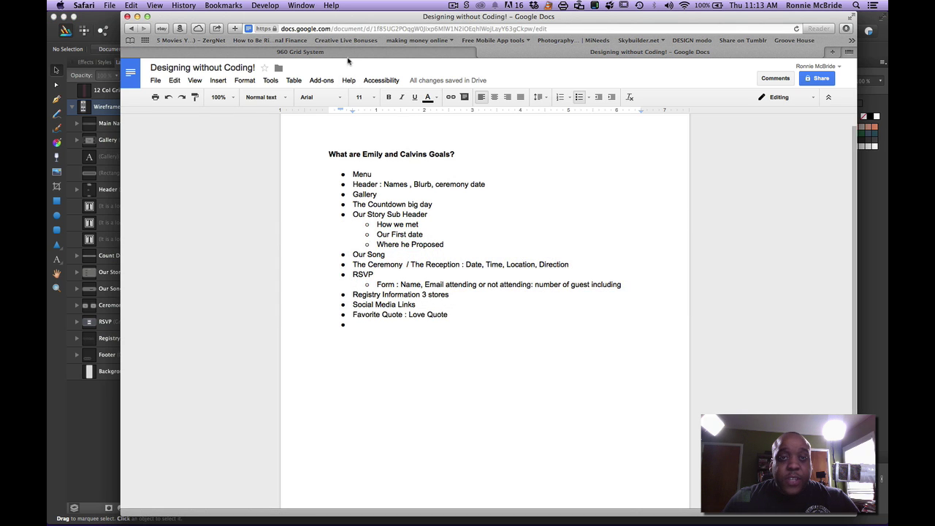
left_click(348, 55)
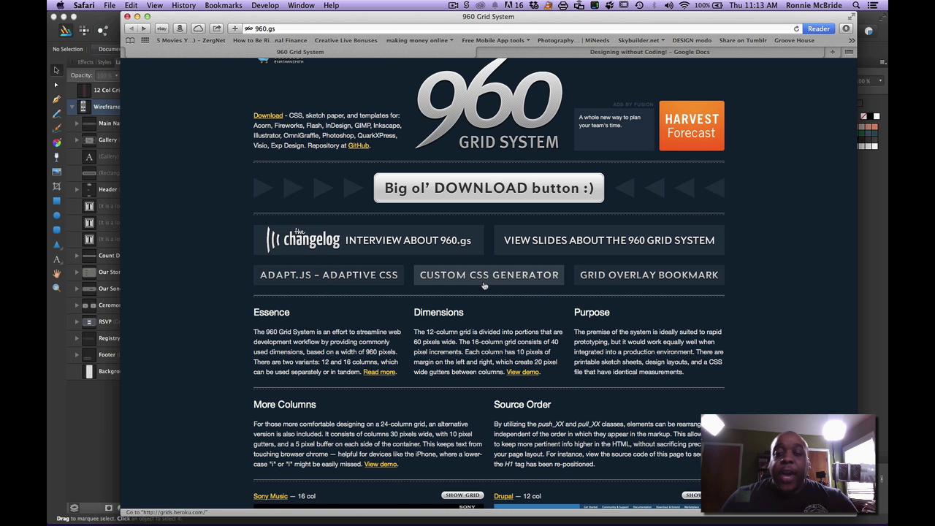
Skim down the 960.gs page and return to the grid-overlaid wedding wireframe
scroll(534, 294, "down", 3)
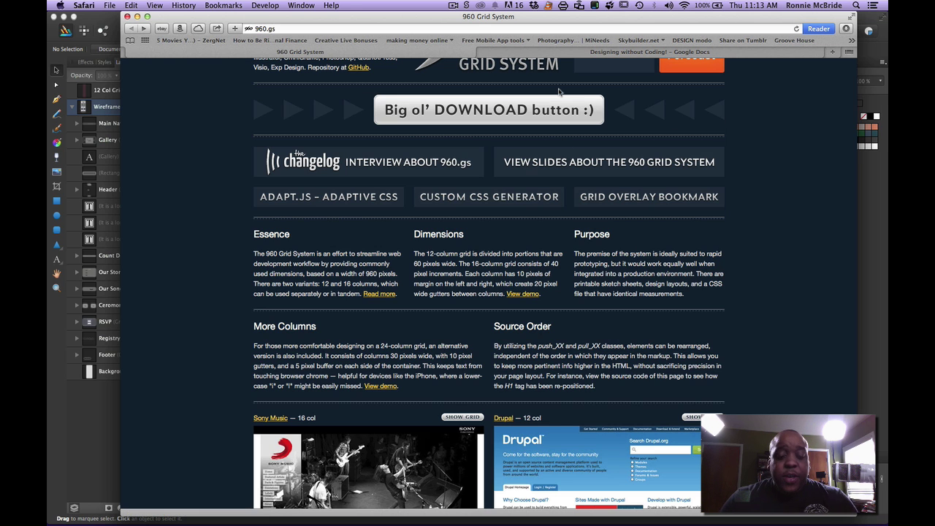
key("super+Tab")
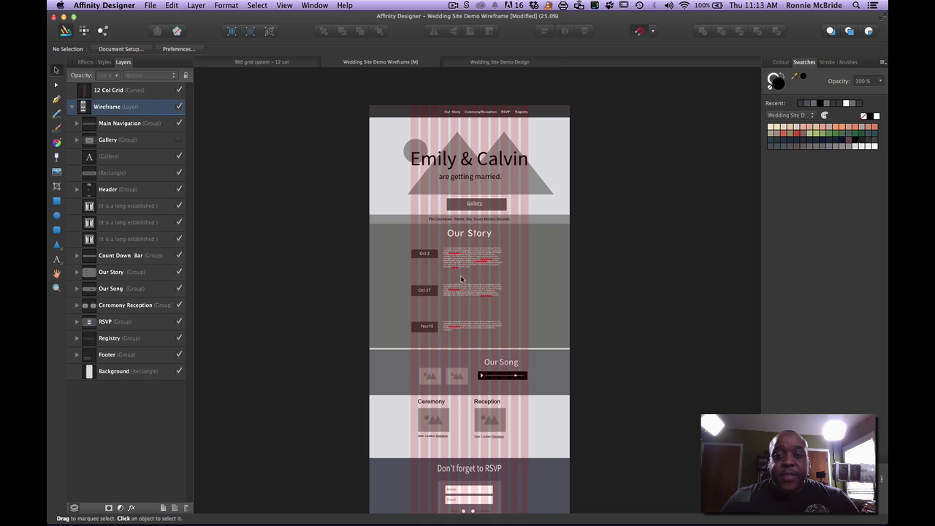
scroll(461, 279, "down", 3)
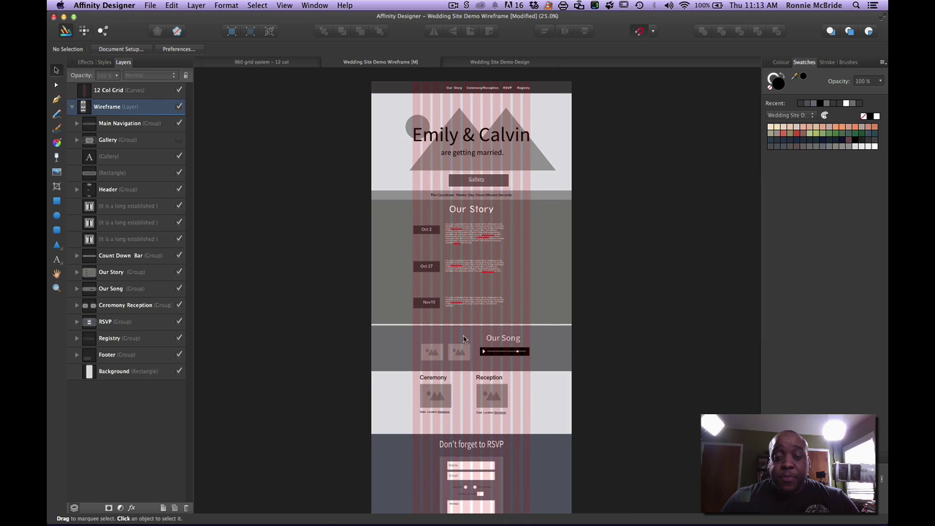
scroll(466, 343, "down", 1)
scroll(465, 344, "down", 5)
scroll(476, 414, "down", 6)
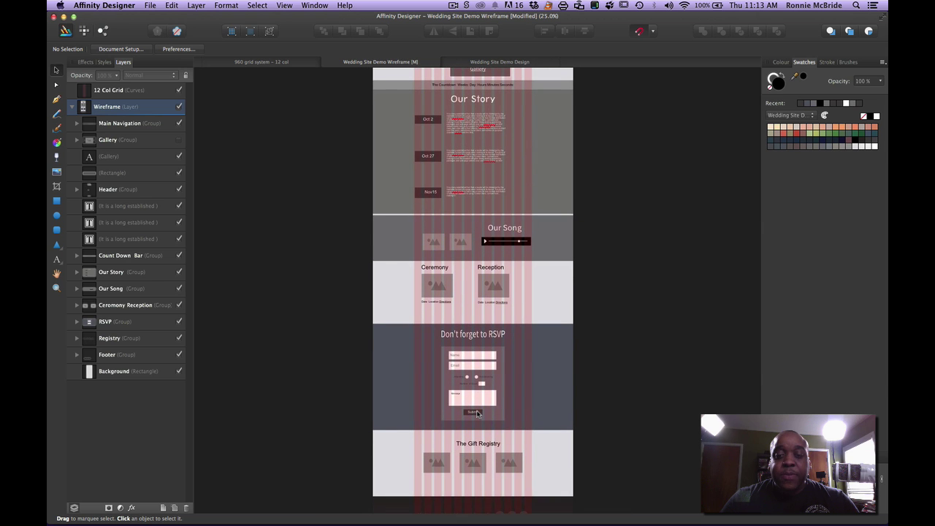
scroll(477, 414, "down", 1)
scroll(477, 414, "up", 3)
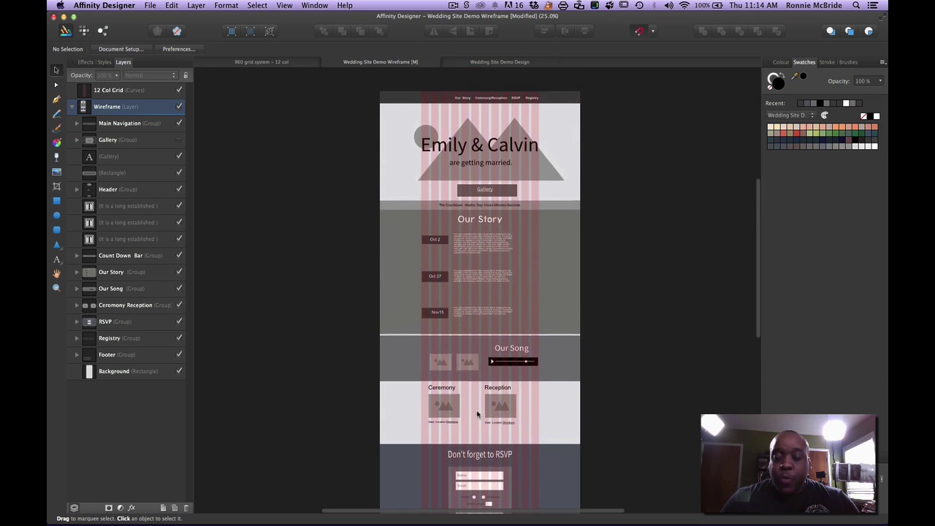
scroll(477, 415, "up", 3)
scroll(477, 415, "up", 10)
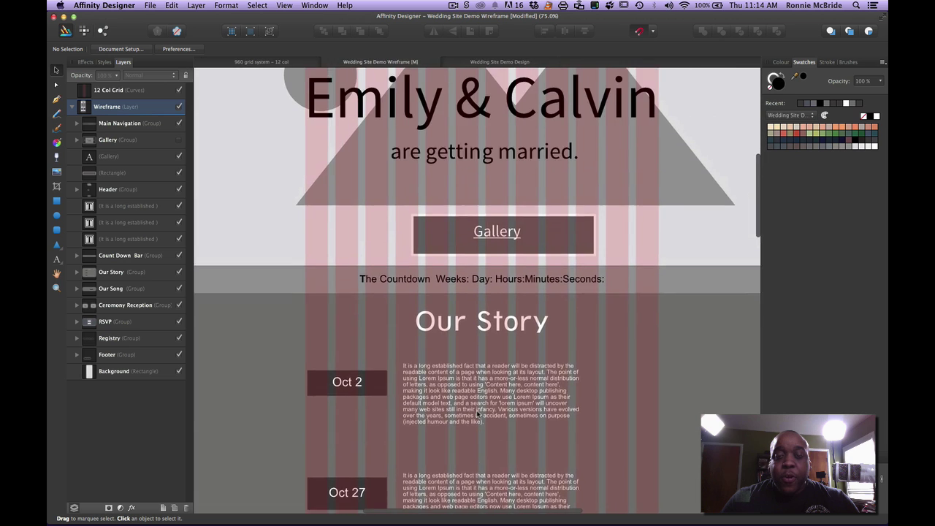
scroll(477, 415, "up", 1)
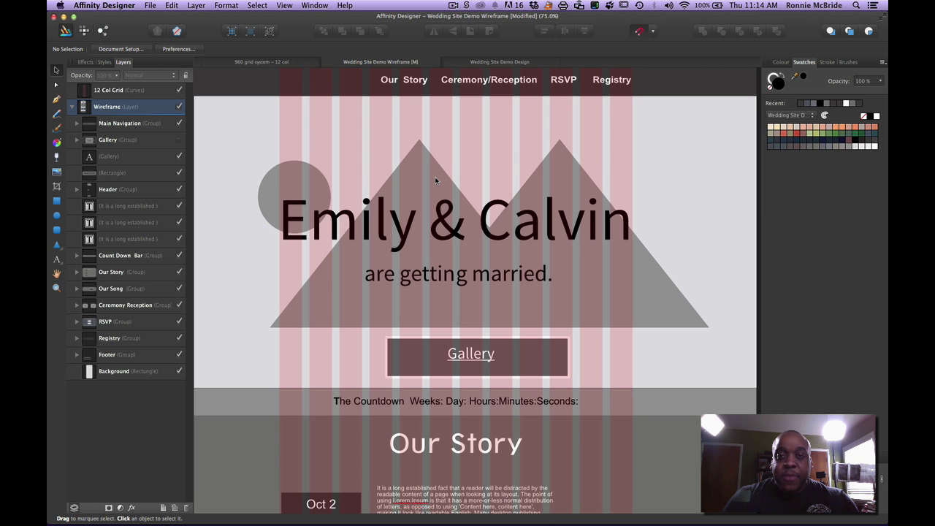
scroll(435, 180, "down", 10)
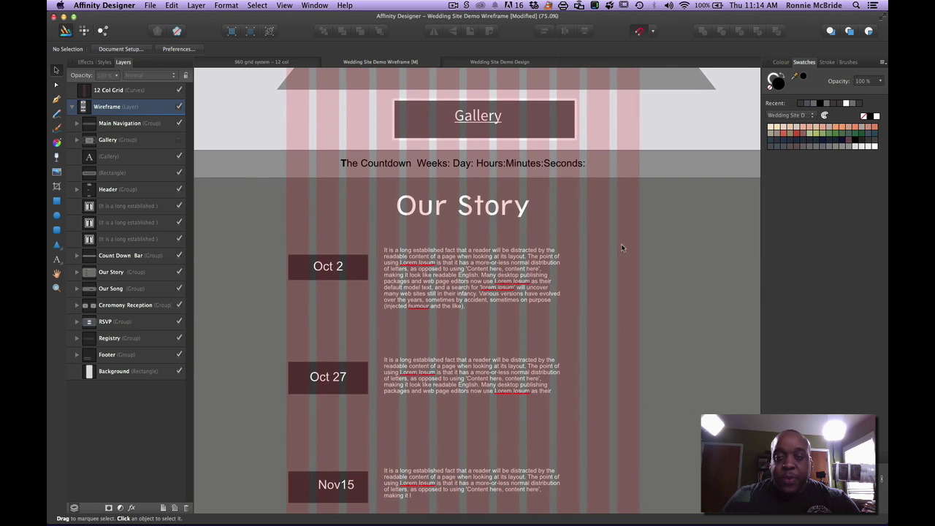
scroll(612, 308, "down", 10)
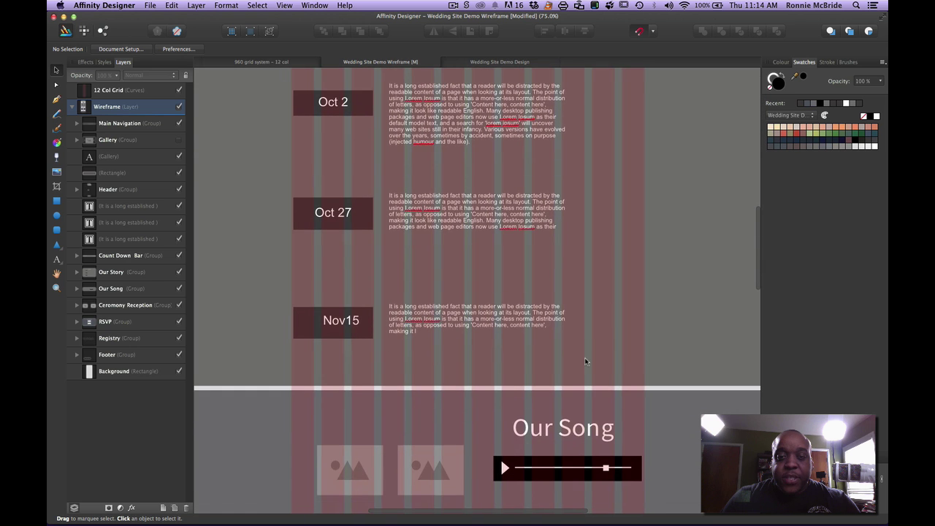
scroll(585, 365, "down", 6)
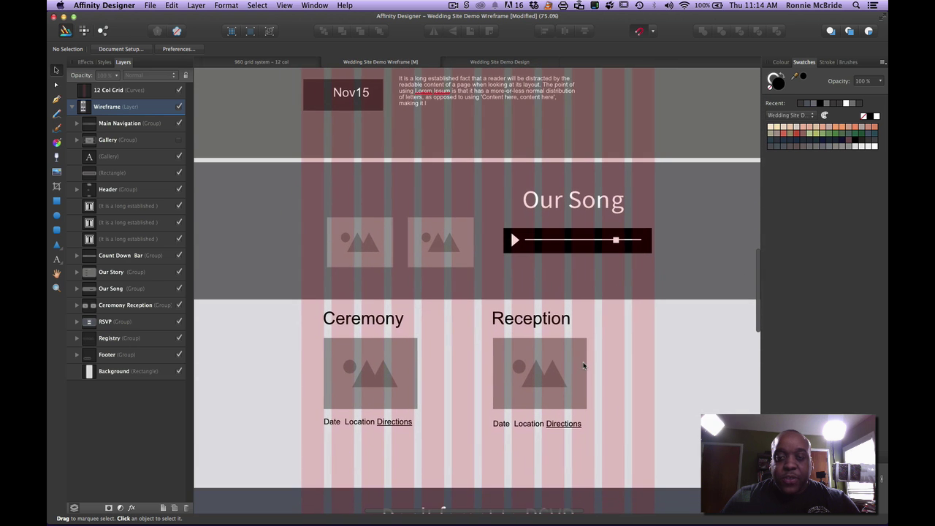
scroll(670, 336, "right", 3)
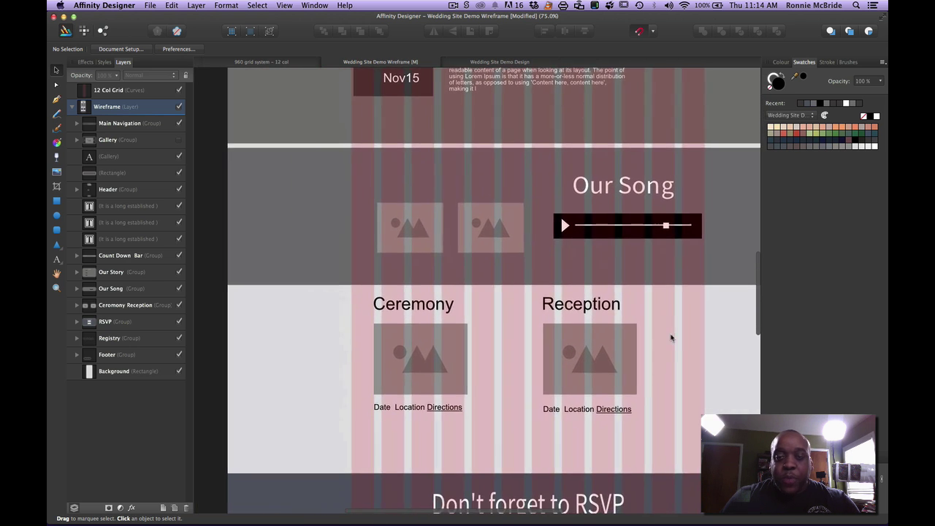
scroll(671, 338, "left", 2)
scroll(577, 414, "down", 3)
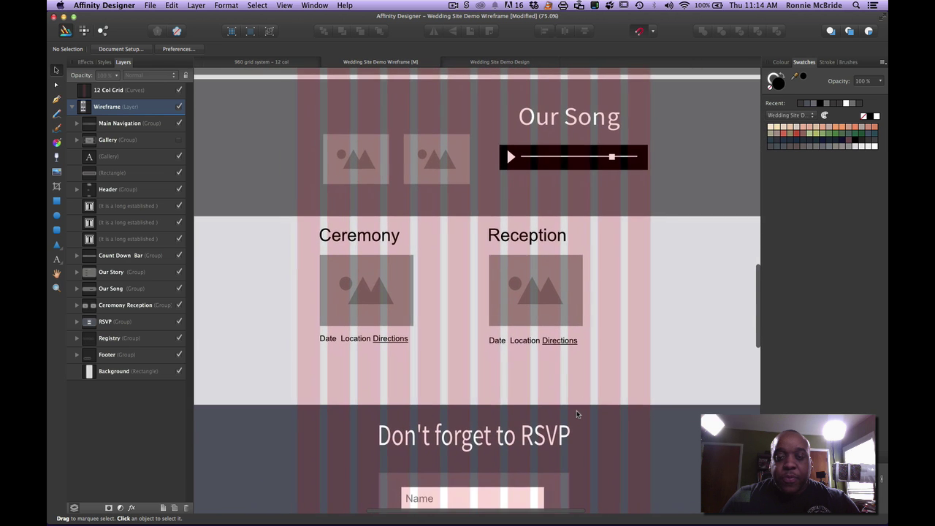
scroll(577, 414, "up", 2)
scroll(576, 414, "up", 5)
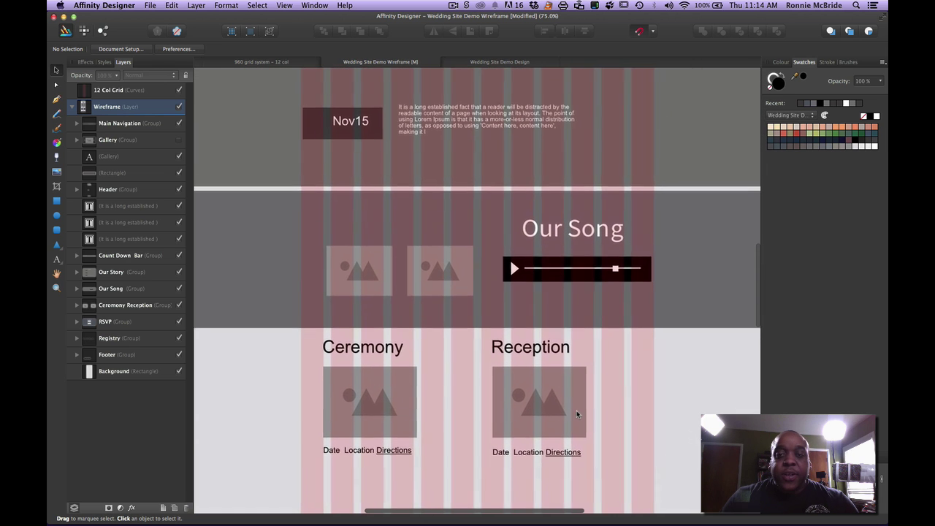
scroll(577, 414, "up", 10)
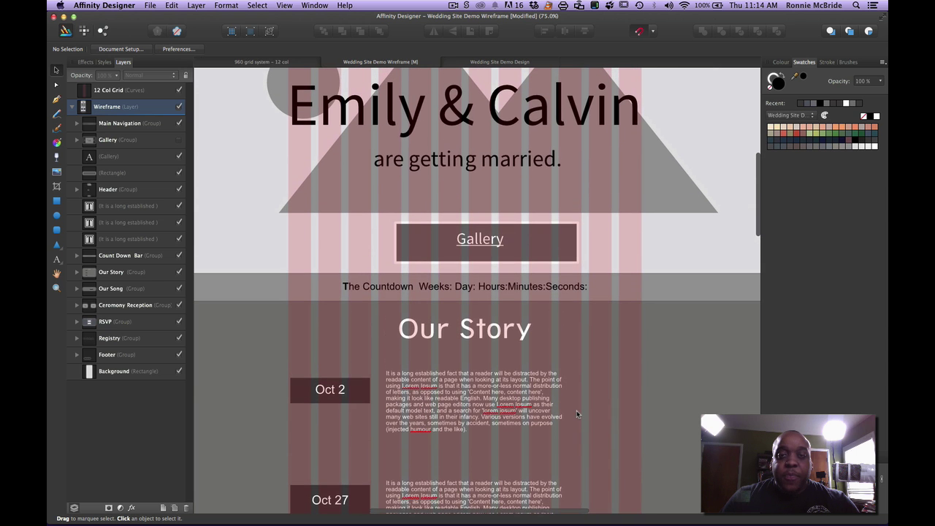
Zoom the wireframe out to 50% and load mixmediasalad.com in Safari
key("super+minus")
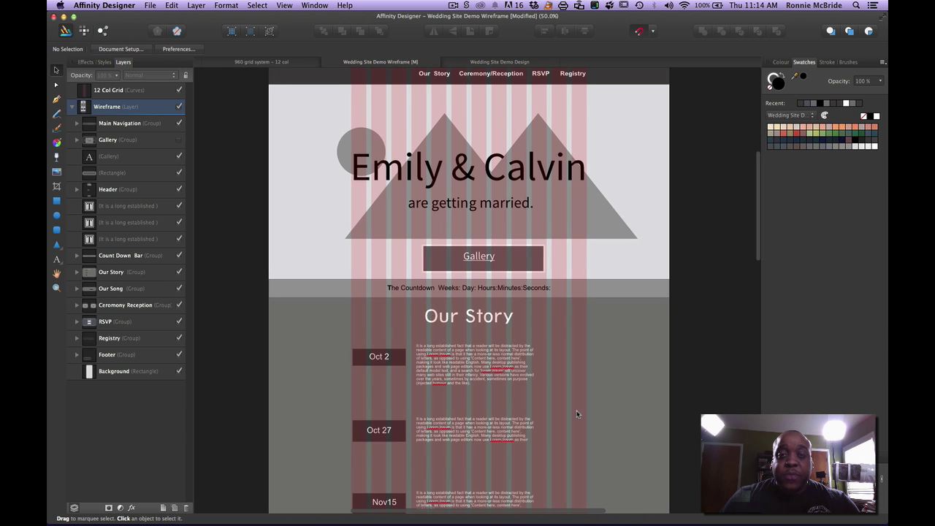
key("super+Tab")
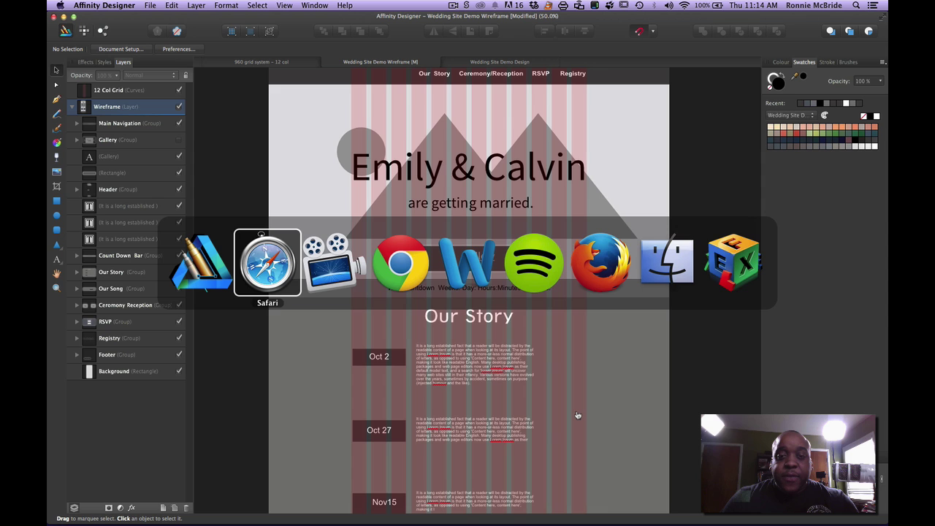
key("super+Tab")
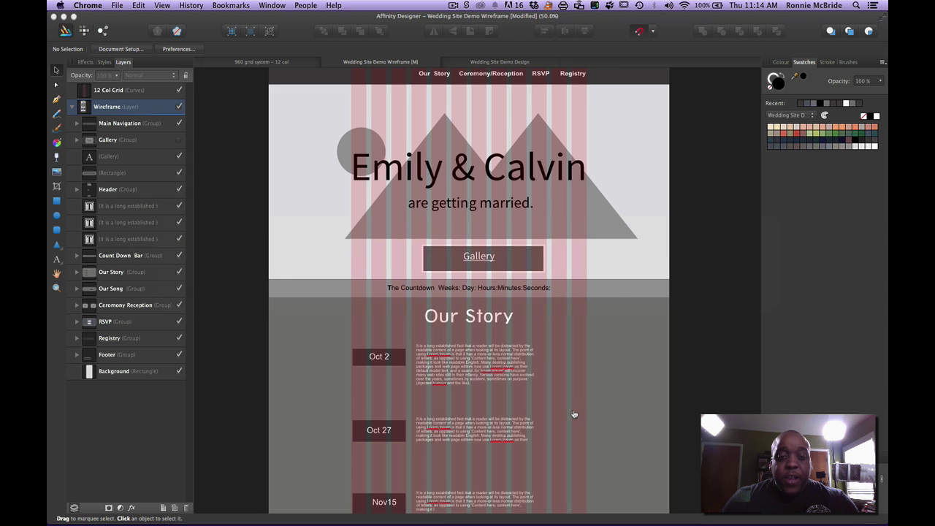
key("super+Tab")
key("super+Tab")
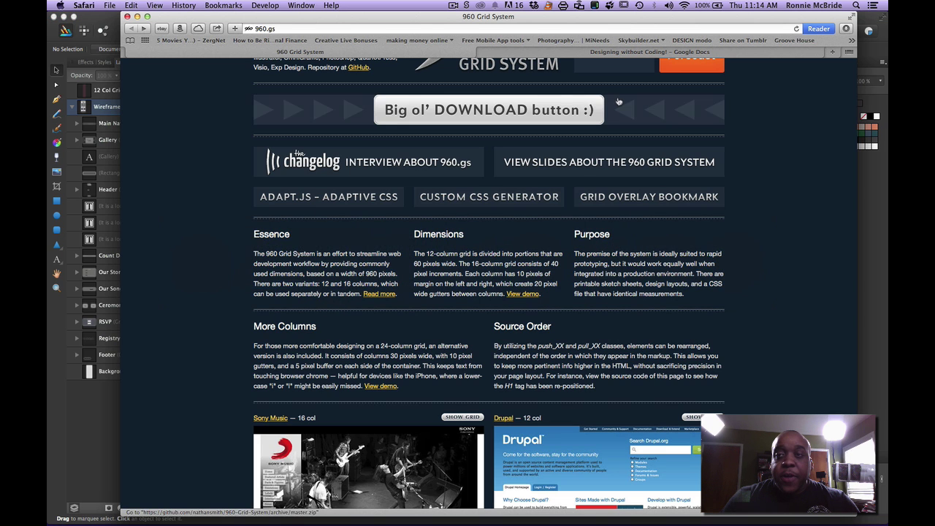
left_click(405, 28)
type("mixmediasalad.com")
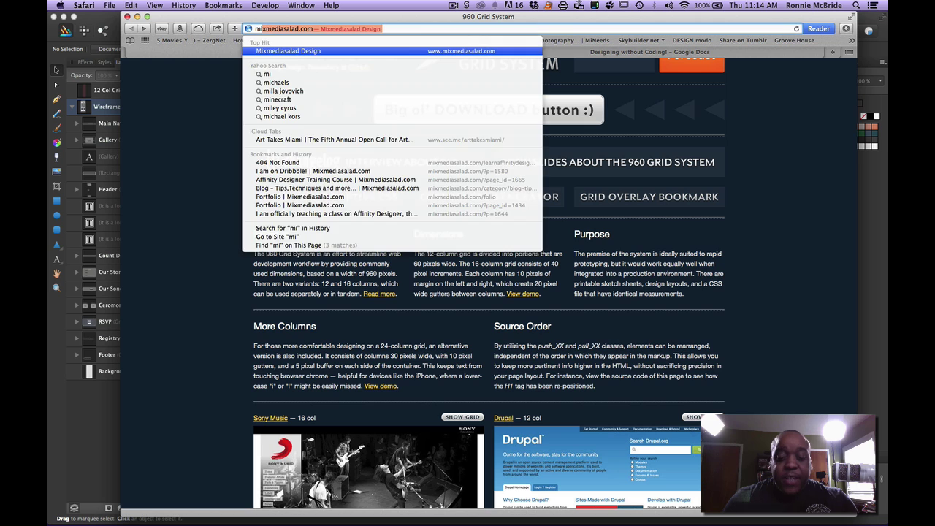
key("Return")
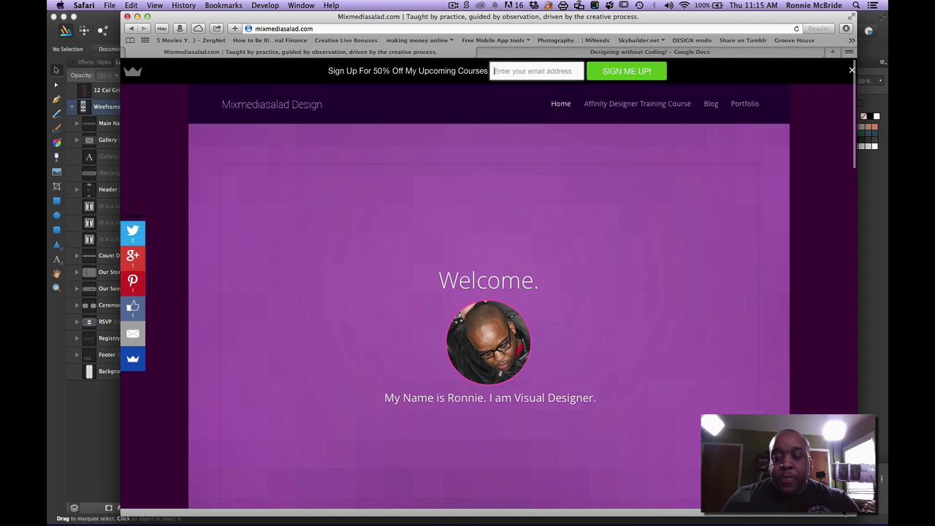
Browse mixmediasalad.com, dismissing its sign-up pop-up, then return to Affinity Designer
left_click_drag(855, 515, 349, 403)
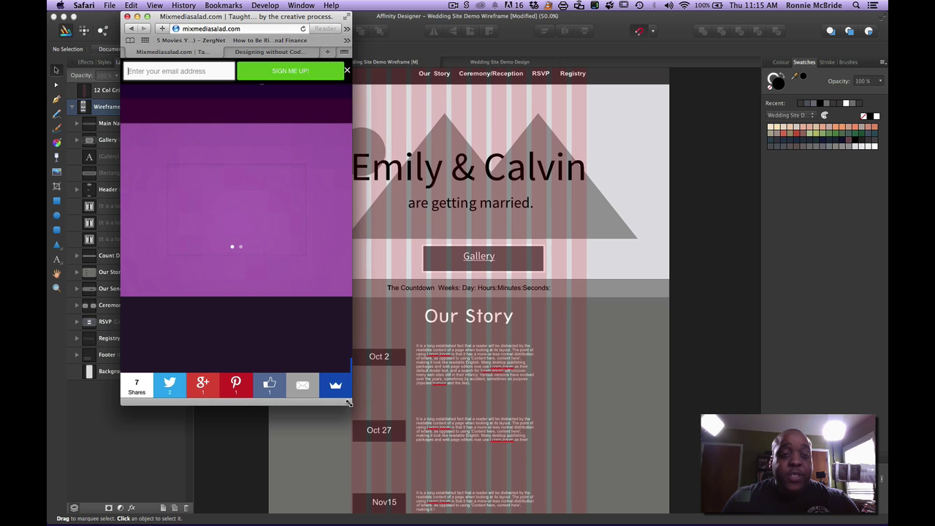
scroll(289, 335, "down", 5)
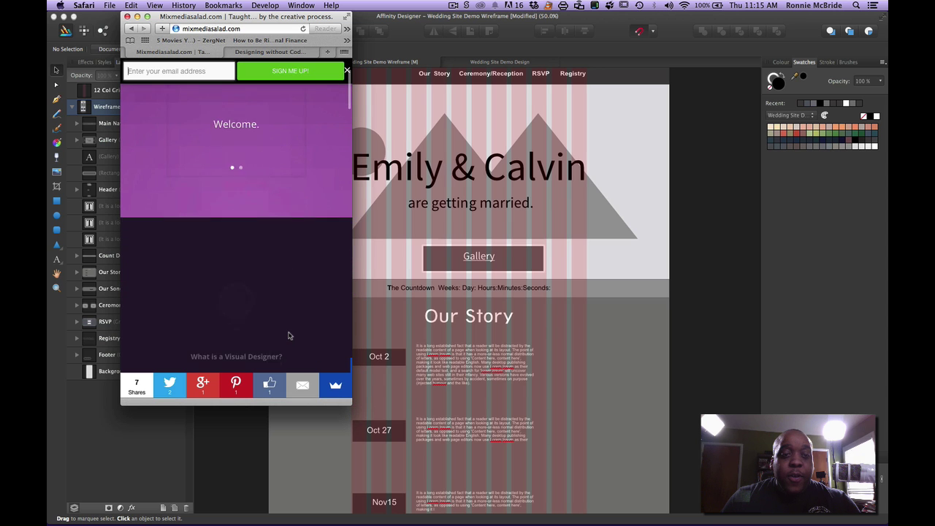
scroll(288, 335, "down", 5)
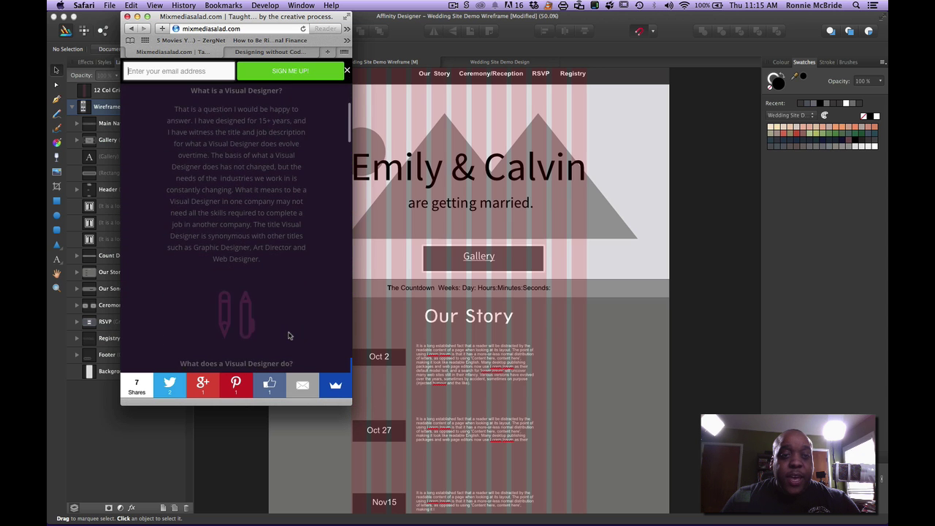
scroll(289, 336, "down", 5)
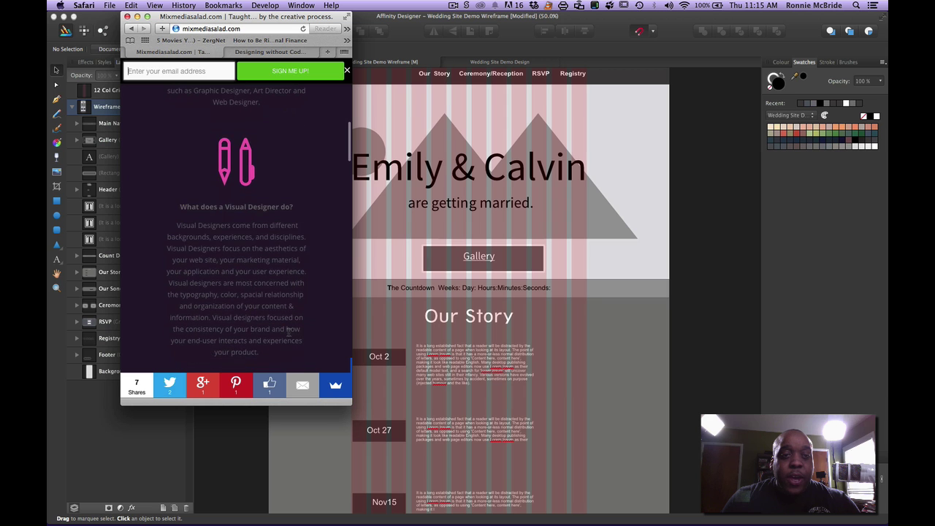
scroll(289, 335, "down", 2)
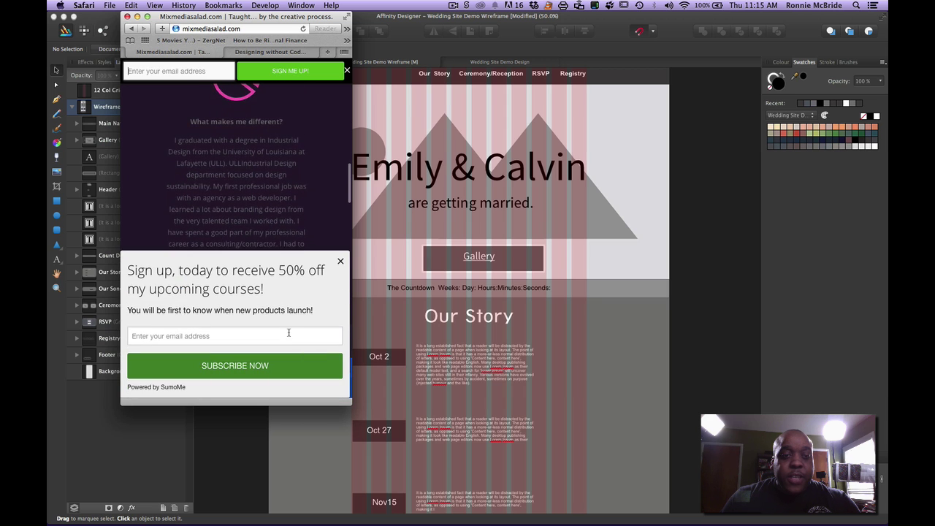
left_click(341, 264)
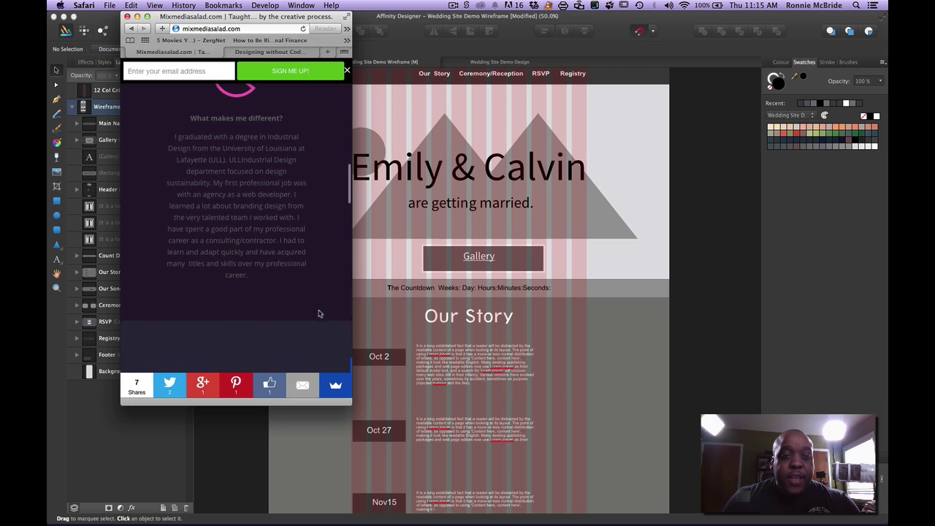
scroll(320, 314, "down", 5)
scroll(320, 313, "down", 4)
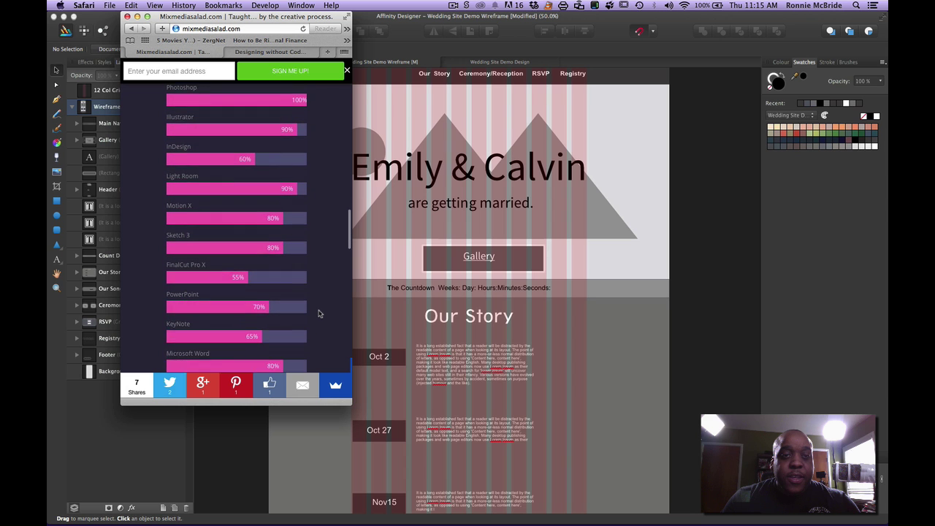
left_click_drag(350, 407, 829, 505)
scroll(768, 344, "up", 15)
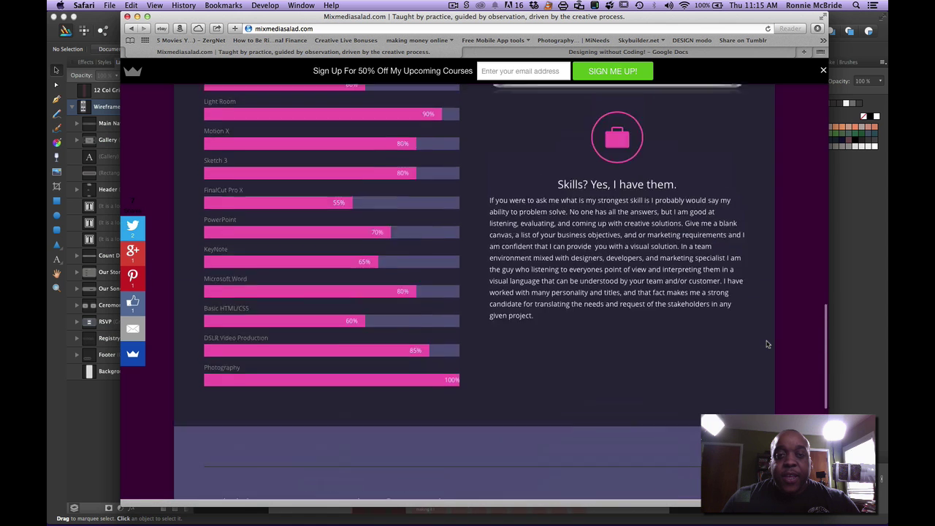
scroll(768, 344, "up", 5)
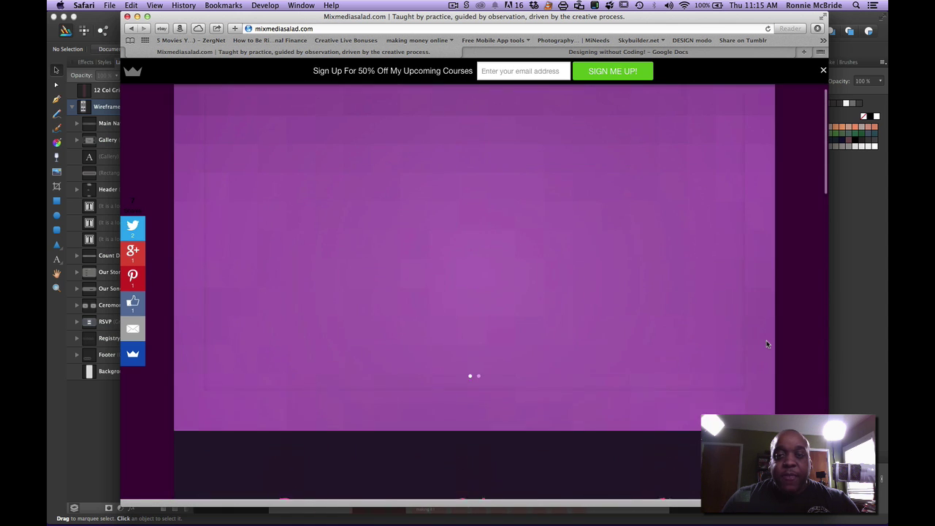
scroll(767, 343, "up", 2)
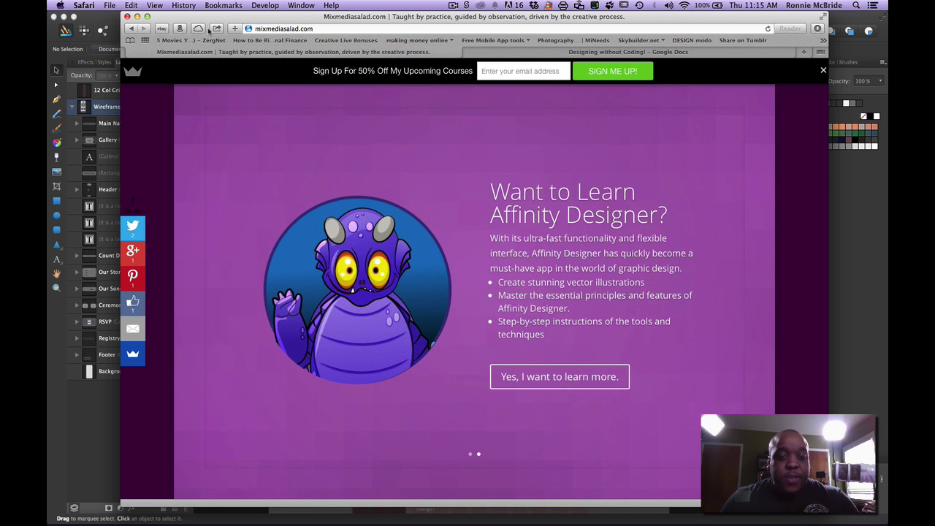
key("super+Tab")
key("super+Tab")
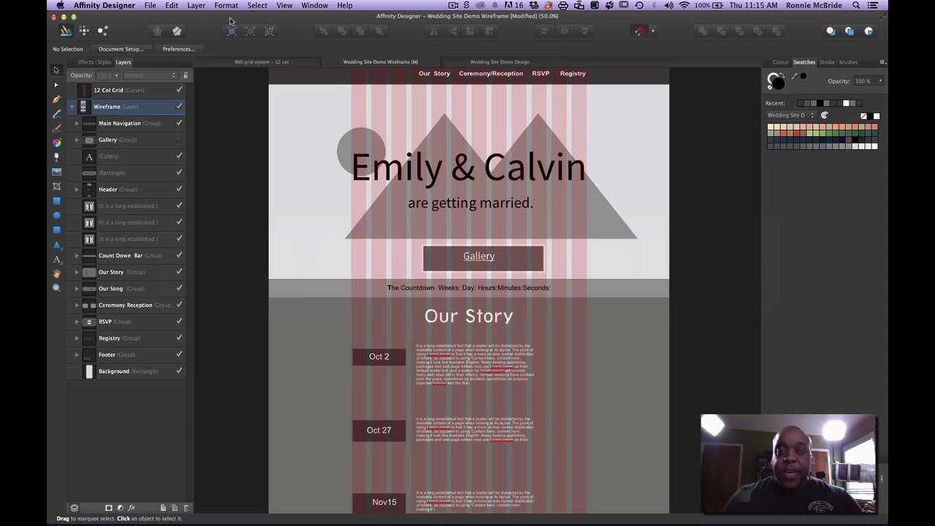
Hide the 12 Col Grid overlay and switch to the Wedding Site Demo Design document
left_click(179, 90)
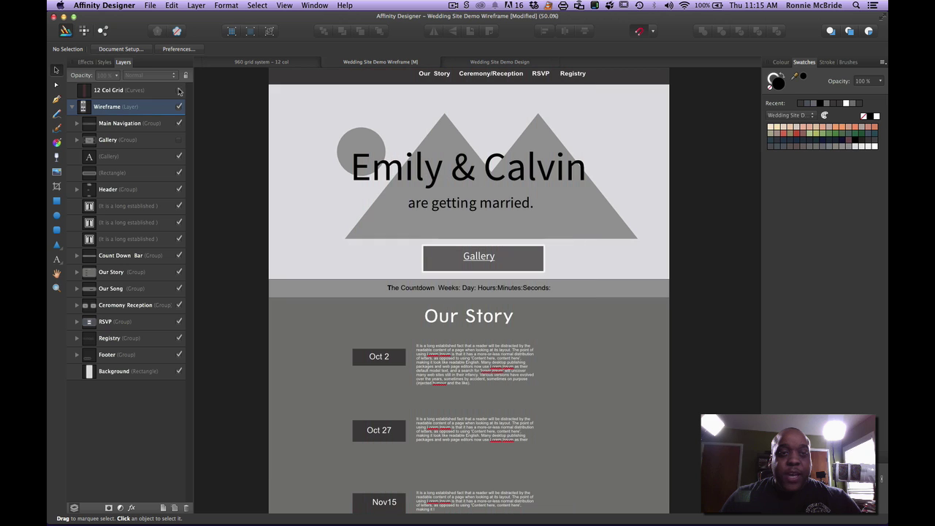
left_click(475, 63)
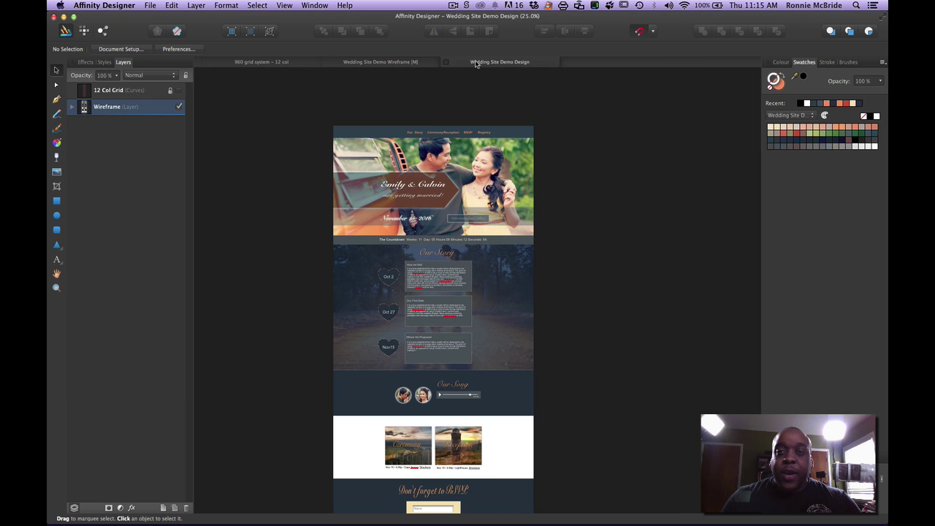
scroll(505, 81, "left", 5)
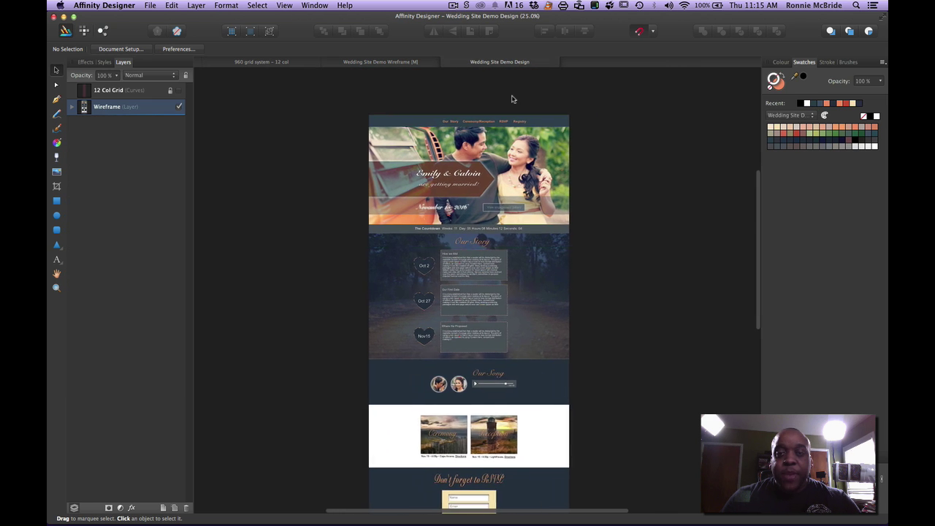
scroll(511, 99, "right", 3)
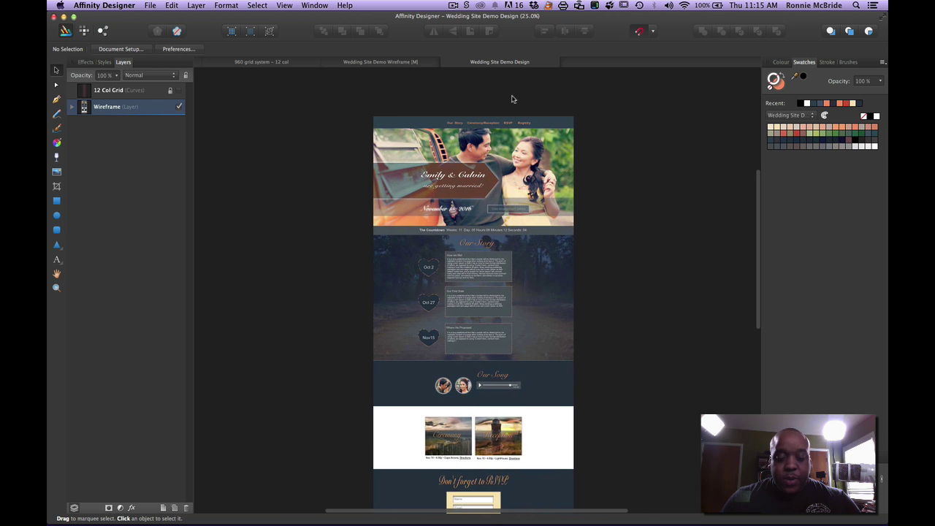
Zoom in, then back to 50%, and scroll through the full-colour design
key("super+equal")
key("super+equal")
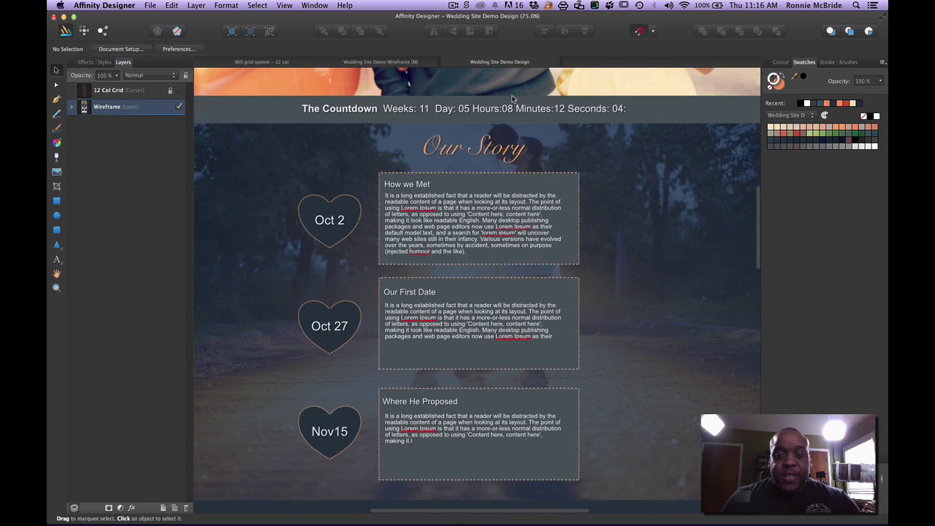
key("super+minus")
scroll(513, 99, "up", 3)
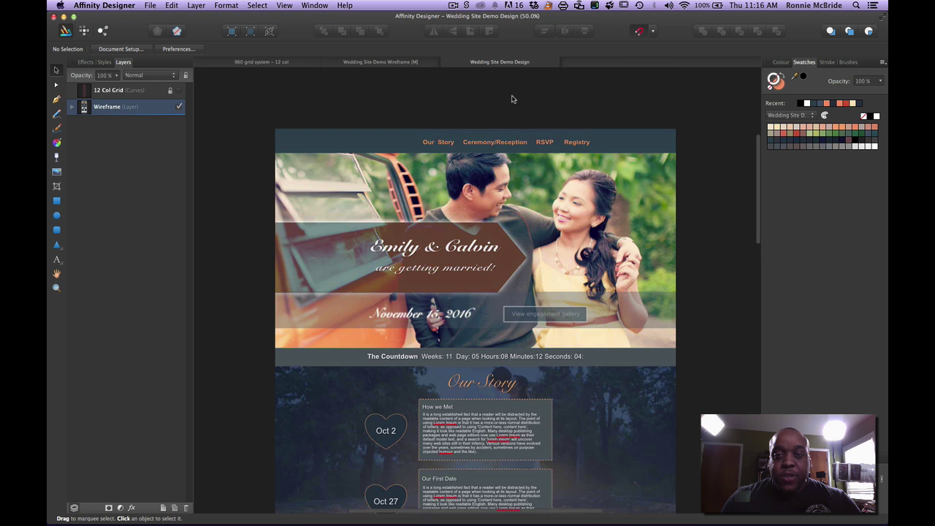
scroll(513, 99, "down", 2)
scroll(512, 98, "down", 10)
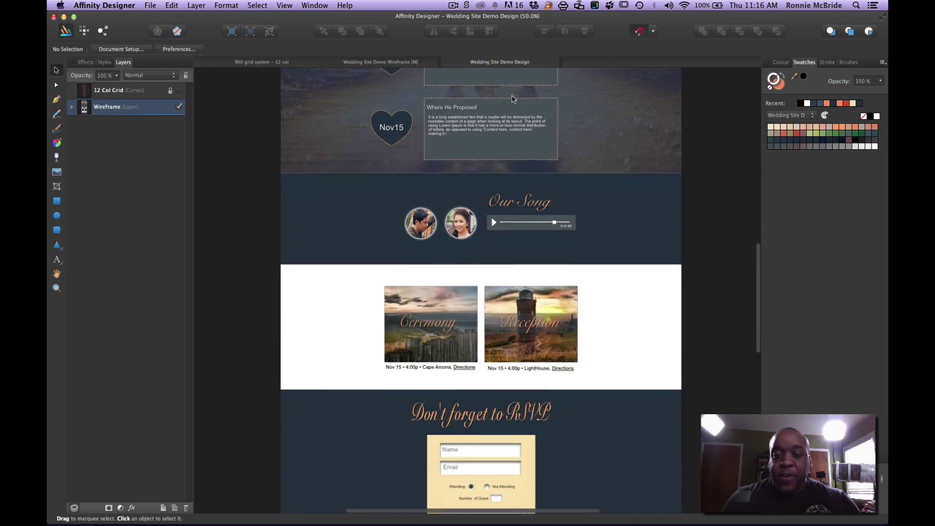
scroll(512, 99, "down", 2)
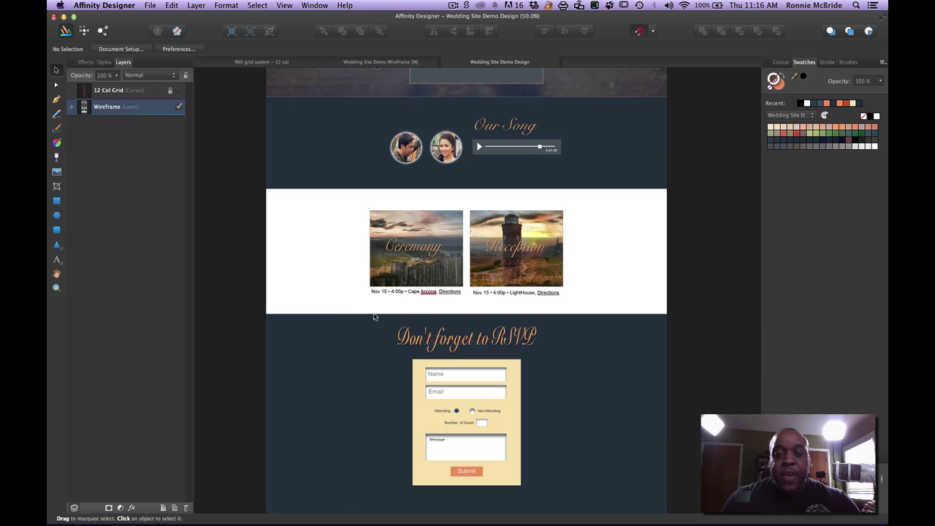
scroll(374, 316, "down", 3)
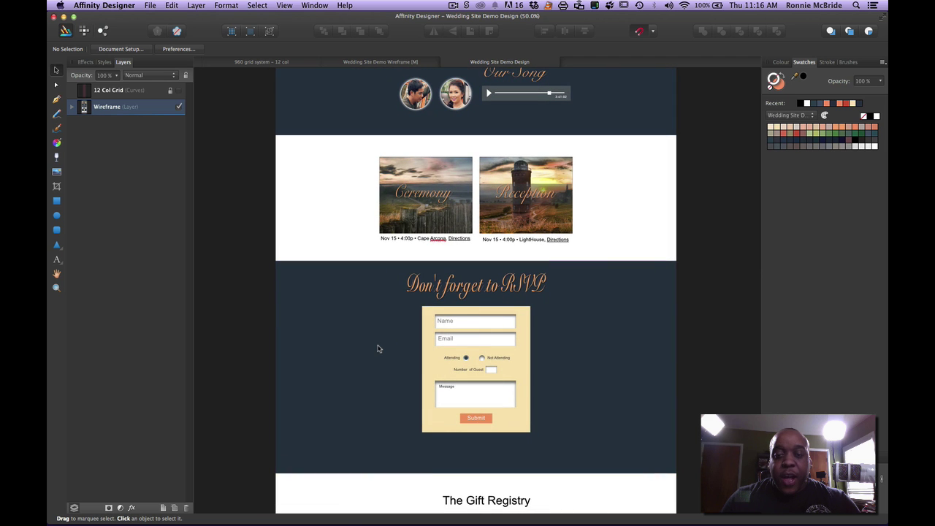
scroll(376, 344, "down", 5)
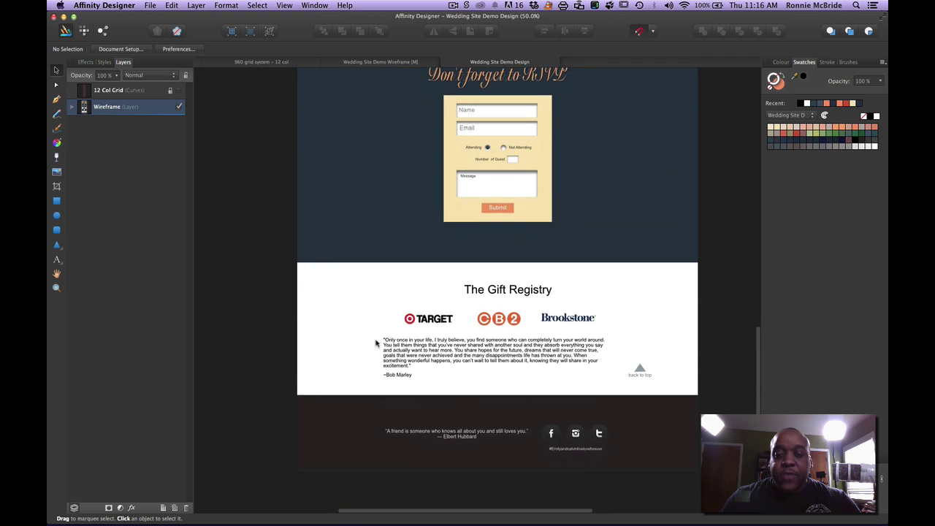
scroll(419, 327, "up", 3)
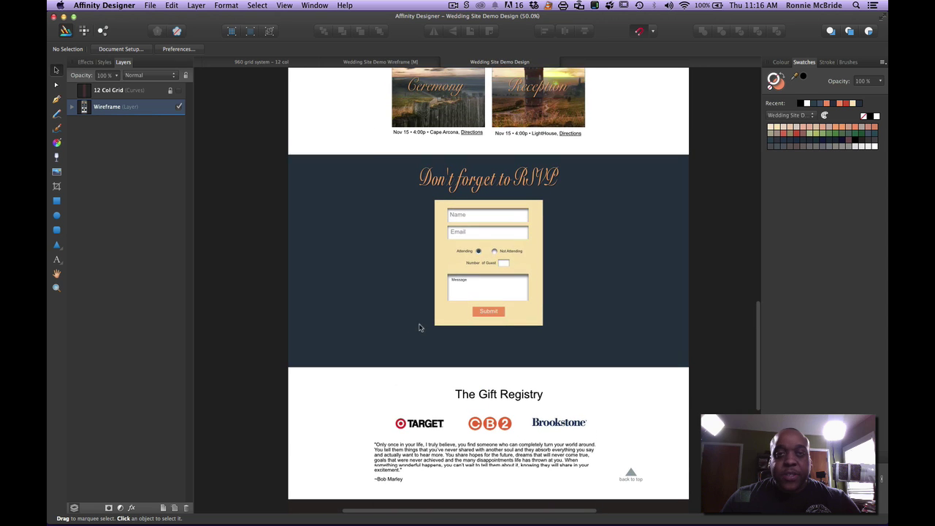
left_click(284, 5)
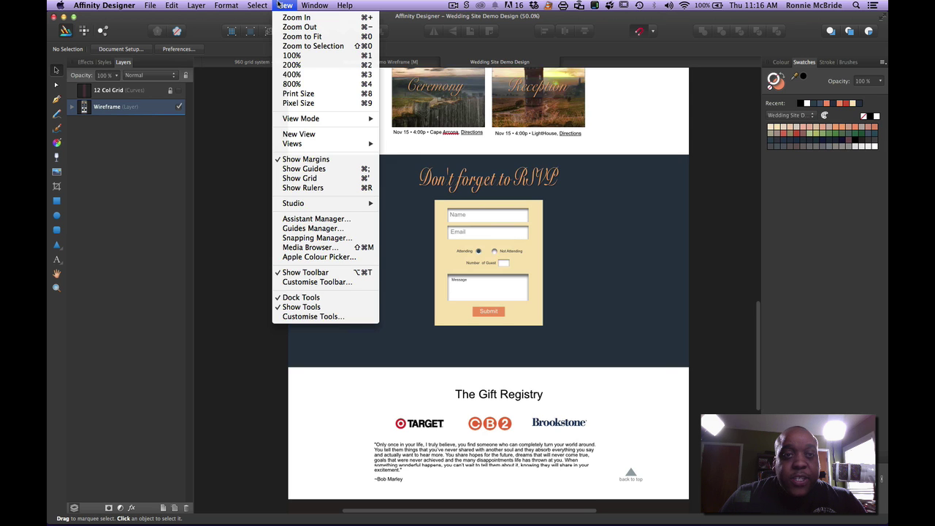
Use separate floating document windows, move the design window right, and close the 960 grid document
mouse_move(323, 126)
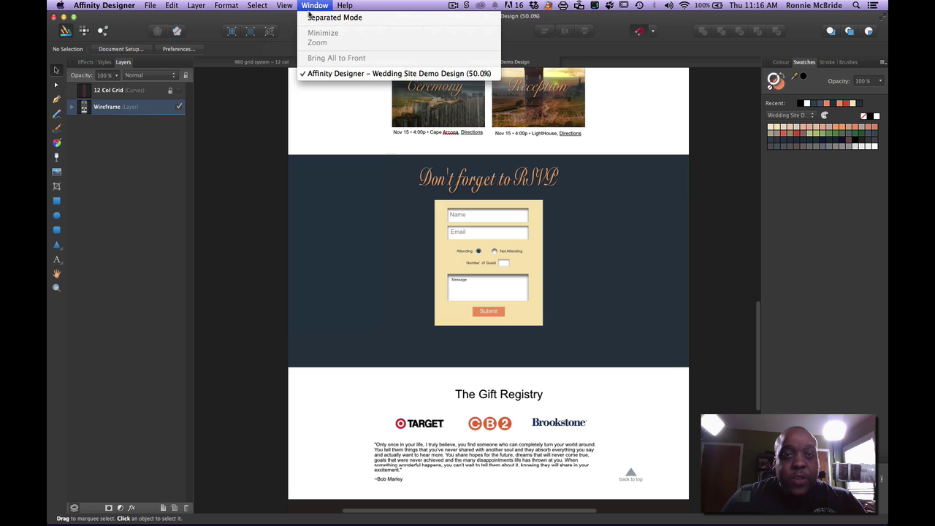
left_click(322, 16)
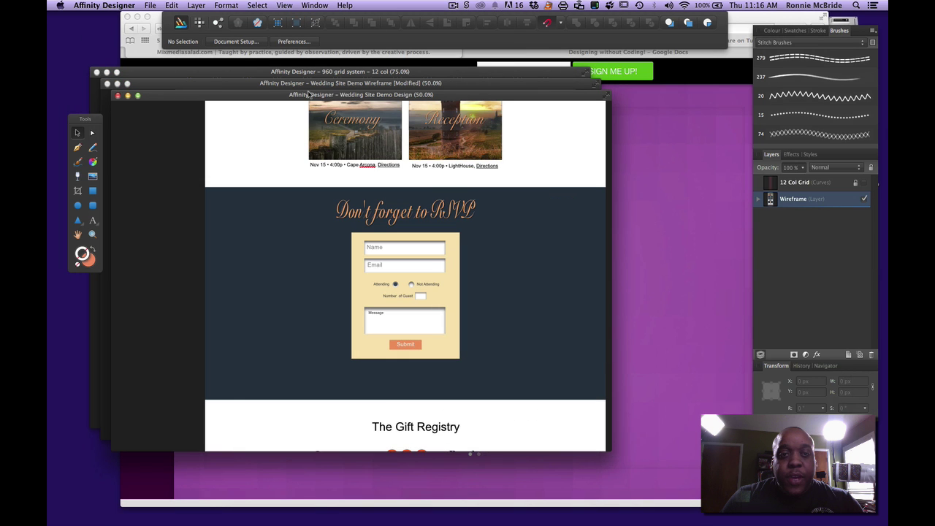
left_click_drag(309, 94, 619, 103)
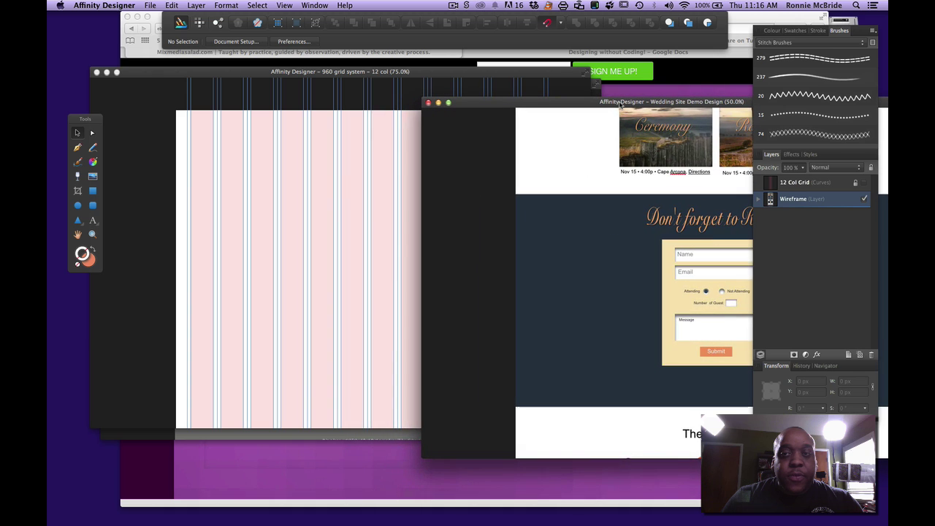
left_click(97, 72)
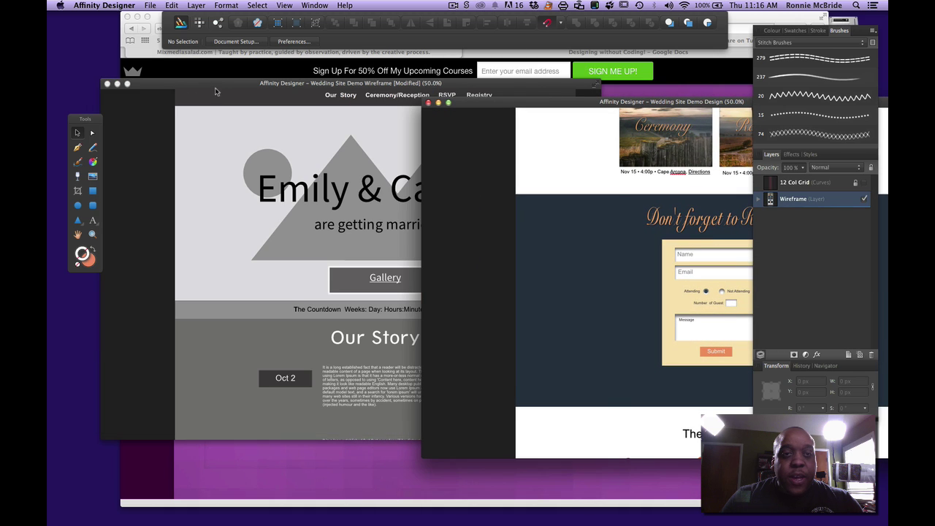
Zoom both documents out to whole pages and narrow the wireframe window beside the design
left_click_drag(215, 91, 166, 76)
key("super+minus")
key("super+minus")
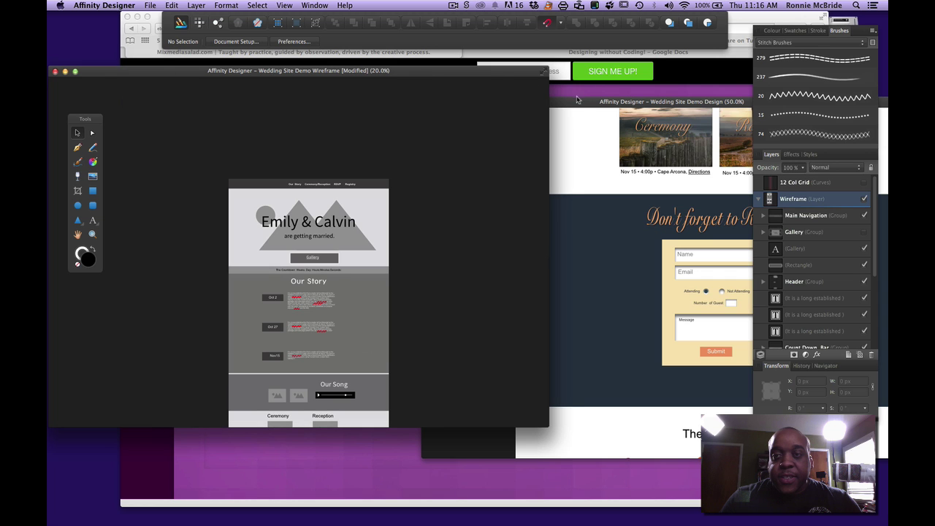
left_click_drag(577, 100, 539, 71)
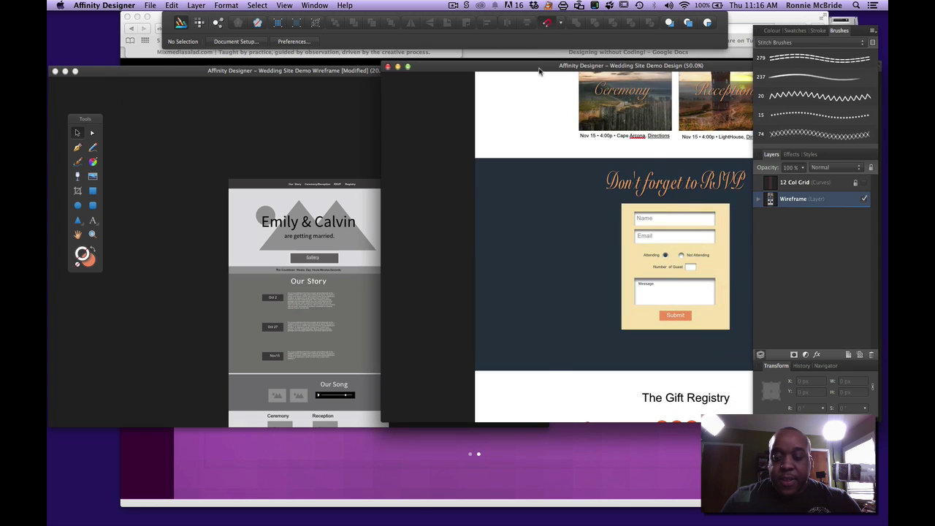
key("super+minus")
key("super+minus")
key("super+minus")
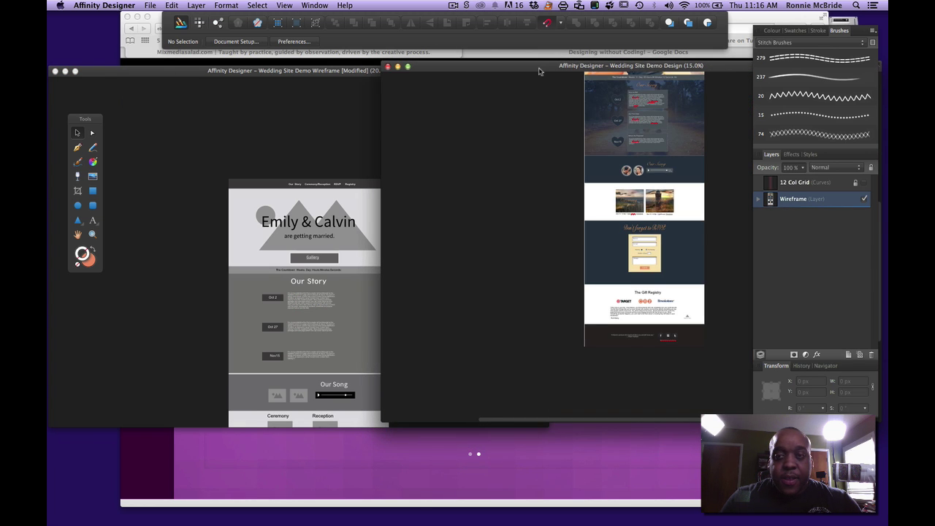
scroll(541, 95, "up", 5)
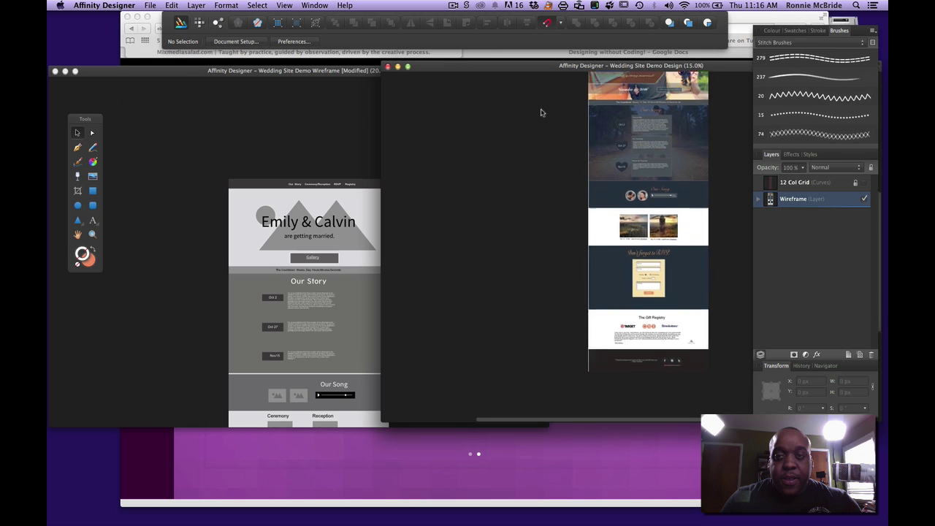
left_click(299, 158)
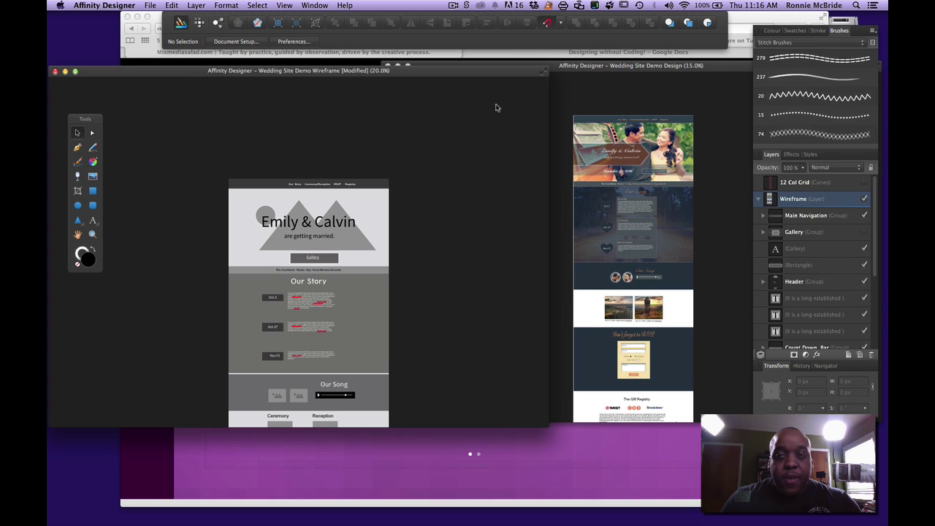
left_click_drag(548, 110, 374, 94)
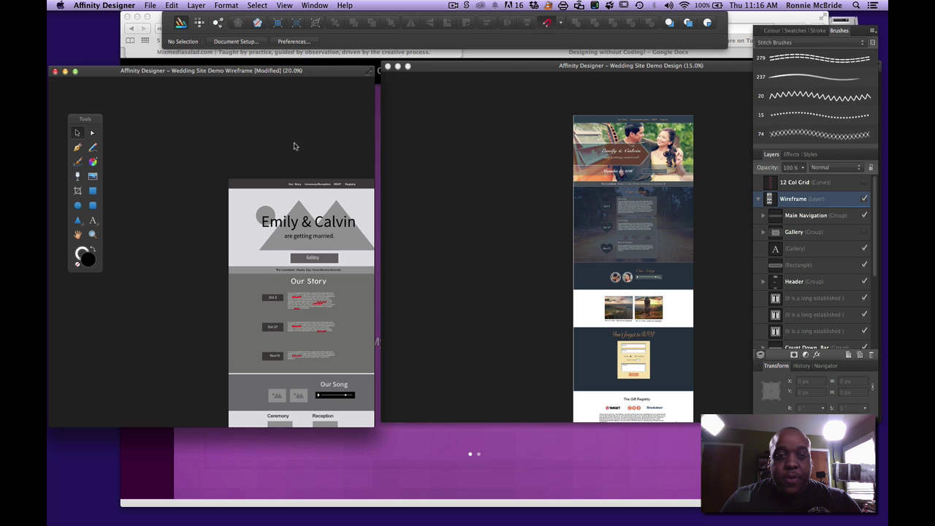
scroll(249, 139, "down", 5)
scroll(248, 139, "right", 3)
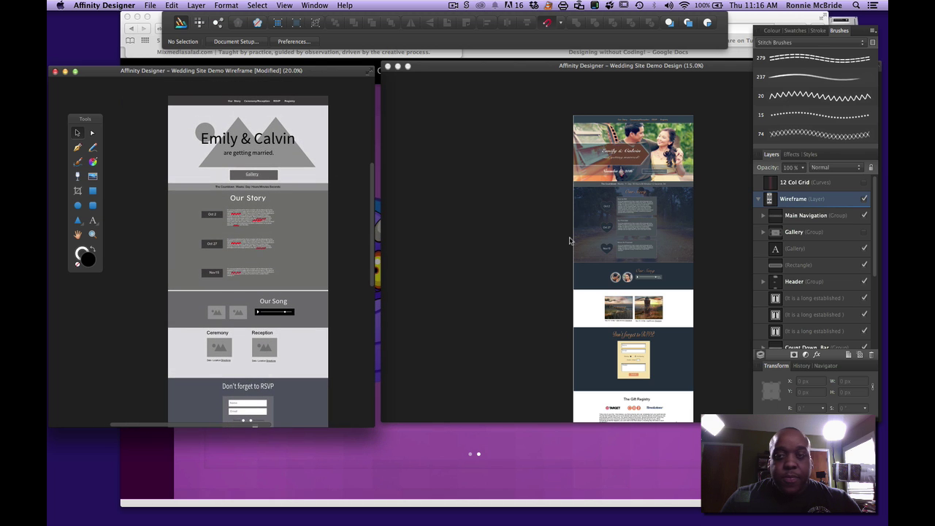
scroll(570, 240, "down", 2)
key("super+equal")
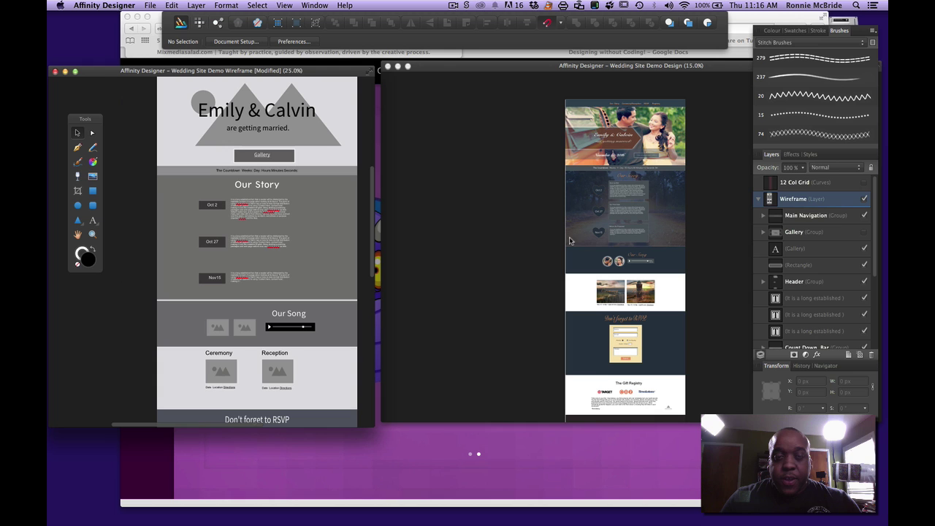
left_click(529, 238)
key("super+equal")
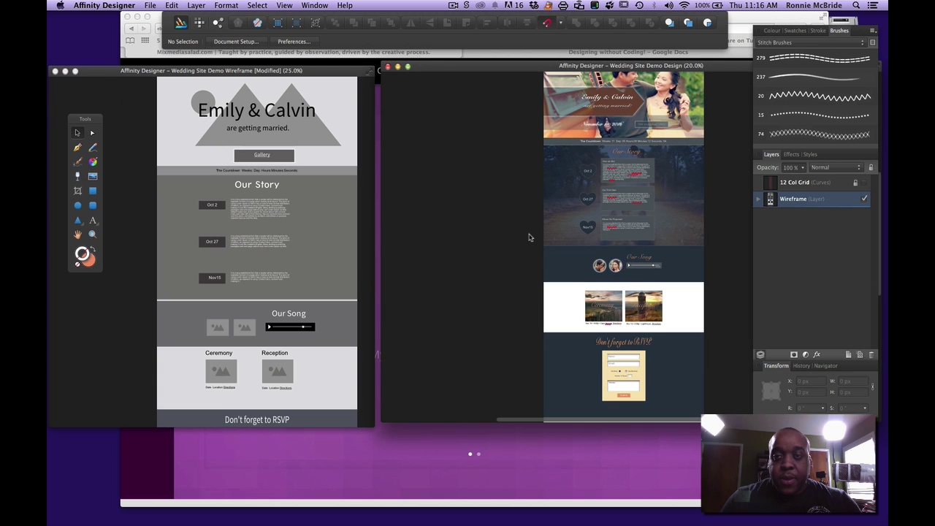
scroll(529, 237, "up", 2)
scroll(530, 237, "right", 2)
scroll(241, 207, "up", 3)
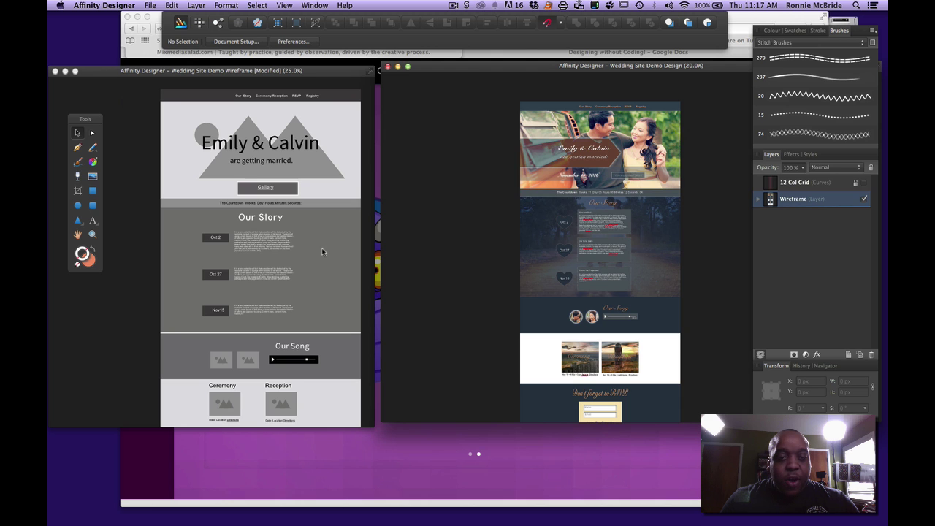
scroll(369, 306, "down", 5)
scroll(526, 359, "down", 3)
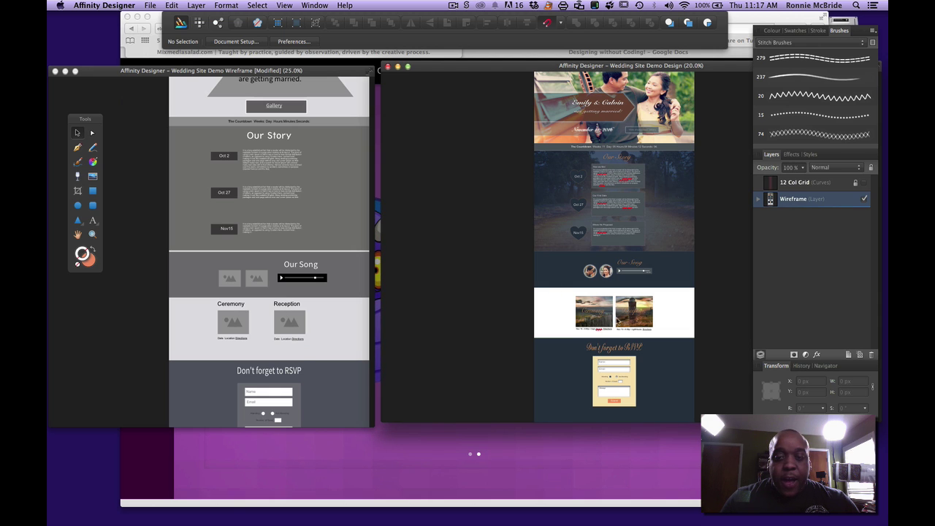
scroll(608, 314, "down", 4)
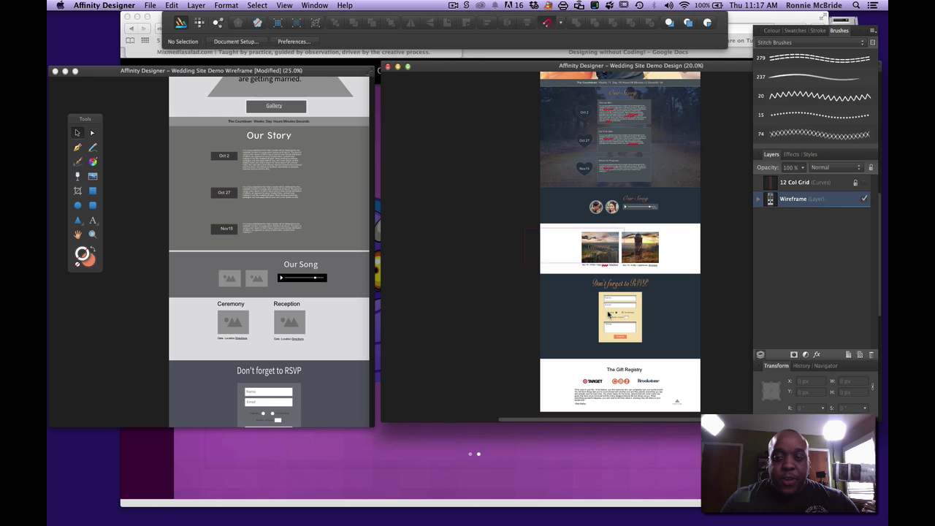
scroll(608, 314, "down", 3)
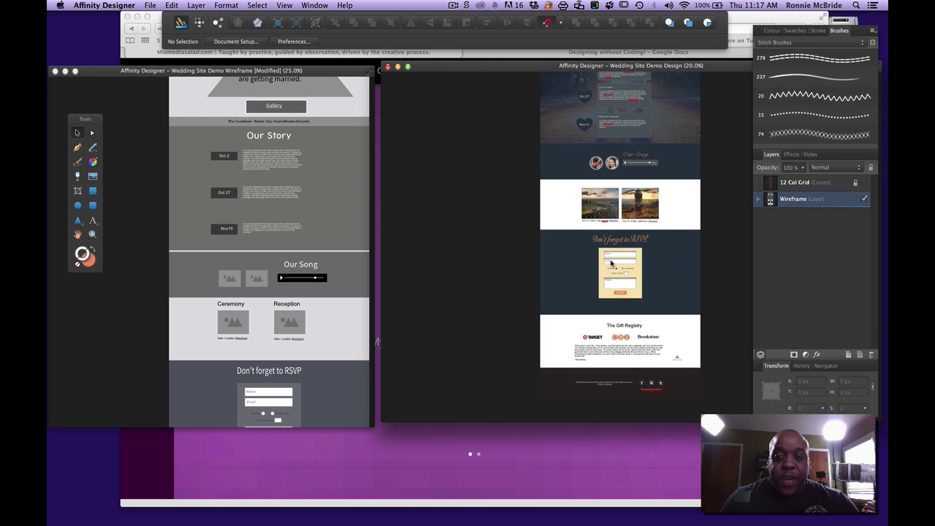
scroll(319, 366, "down", 8)
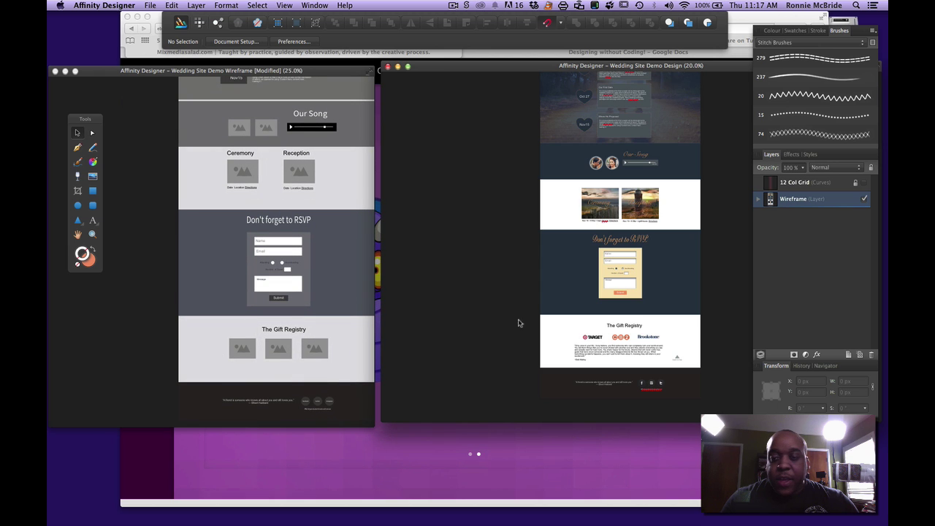
scroll(633, 304, "down", 4)
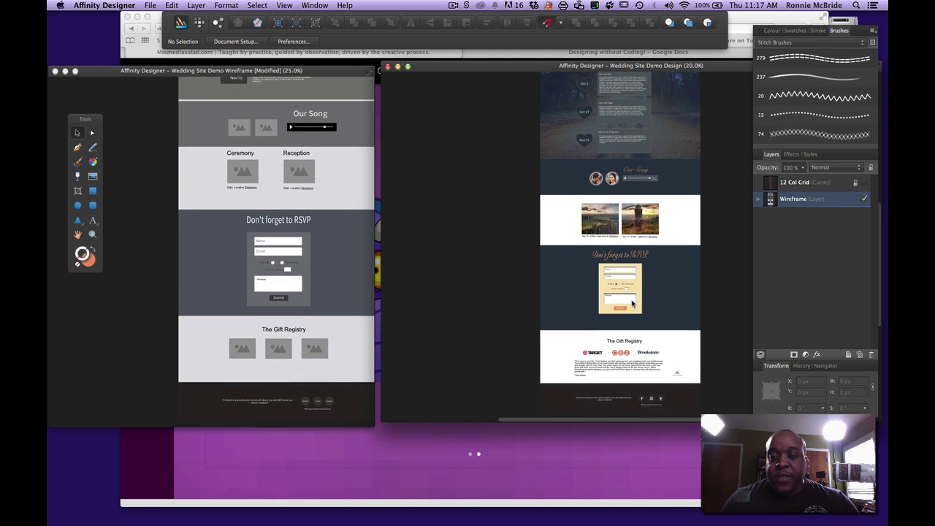
scroll(633, 304, "up", 5)
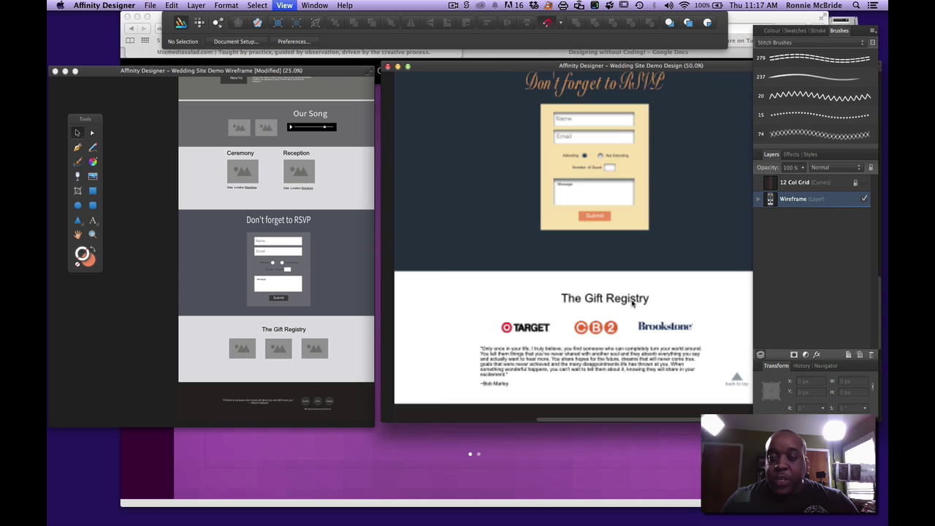
scroll(606, 289, "down", 2)
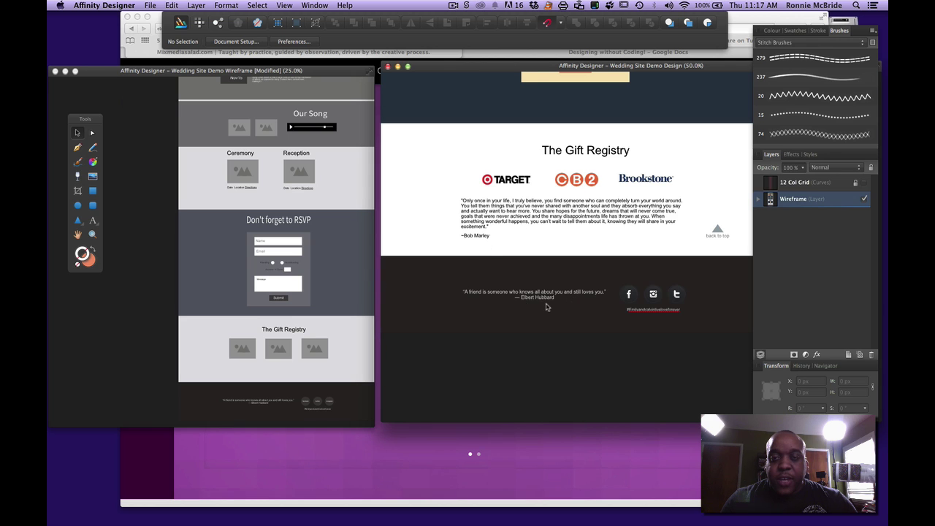
scroll(541, 307, "right", 2)
scroll(541, 307, "up", 1)
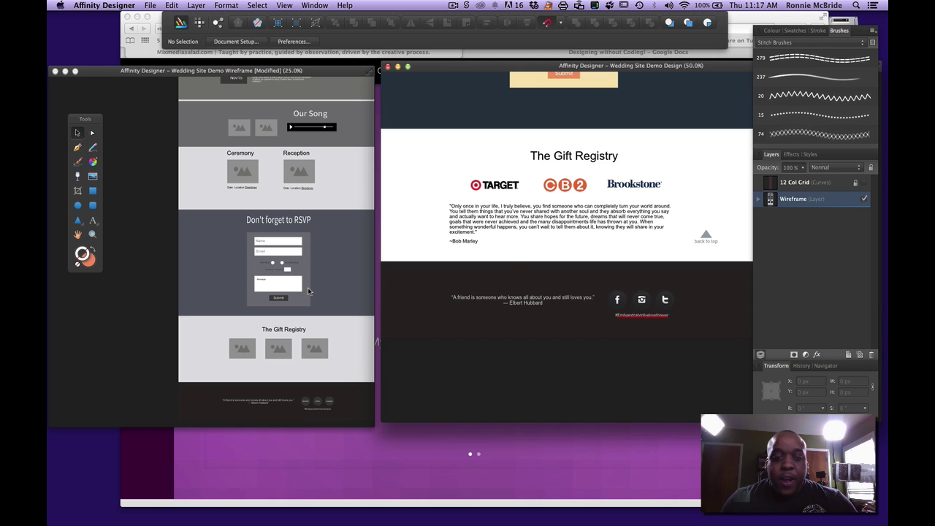
scroll(307, 291, "down", 1)
scroll(308, 291, "right", 1)
scroll(324, 365, "down", 1)
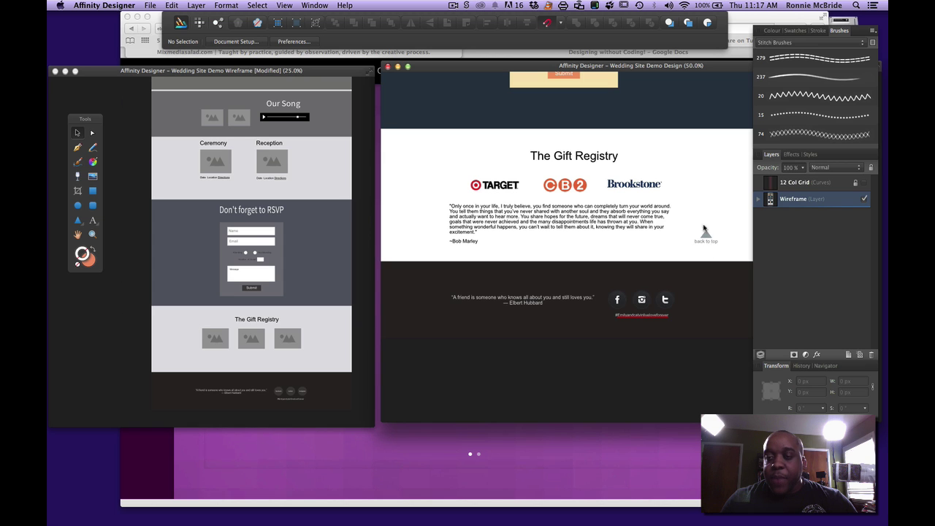
left_click(705, 239)
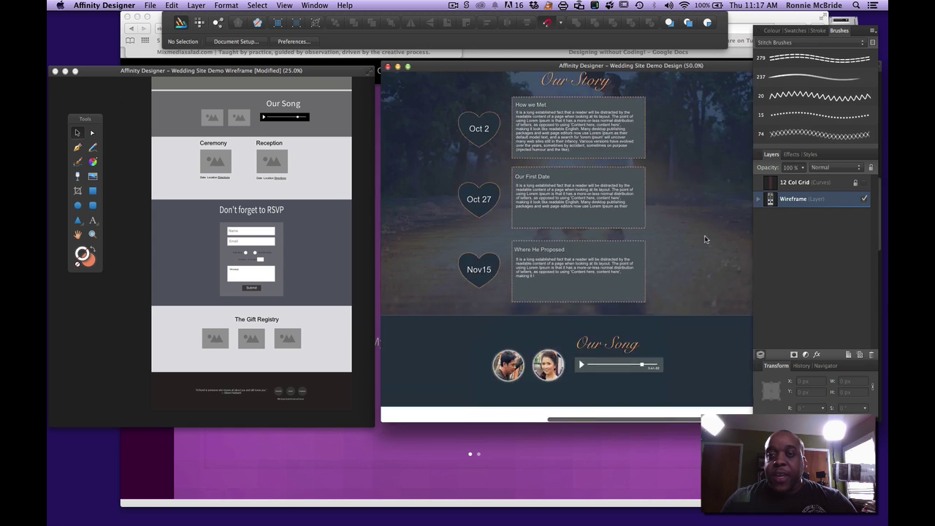
scroll(705, 239, "down", 15)
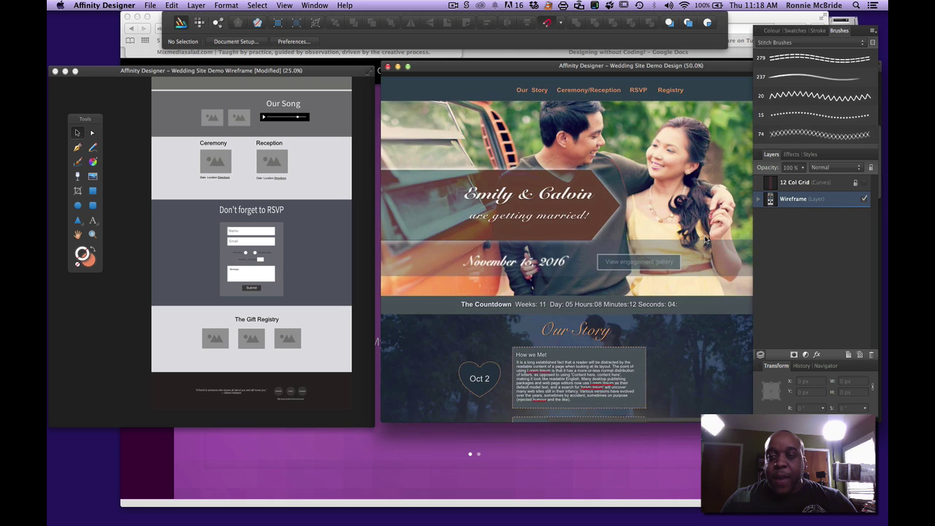
scroll(705, 239, "up", 5)
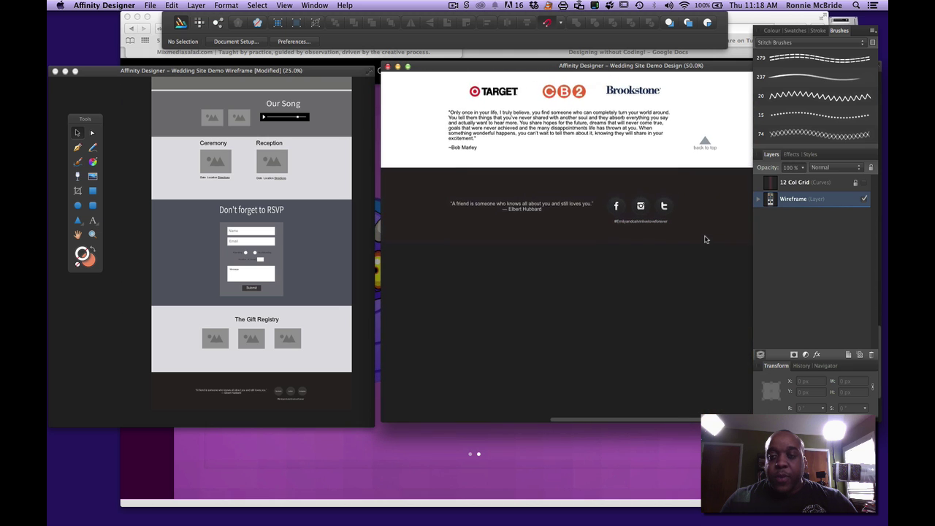
scroll(705, 239, "up", 5)
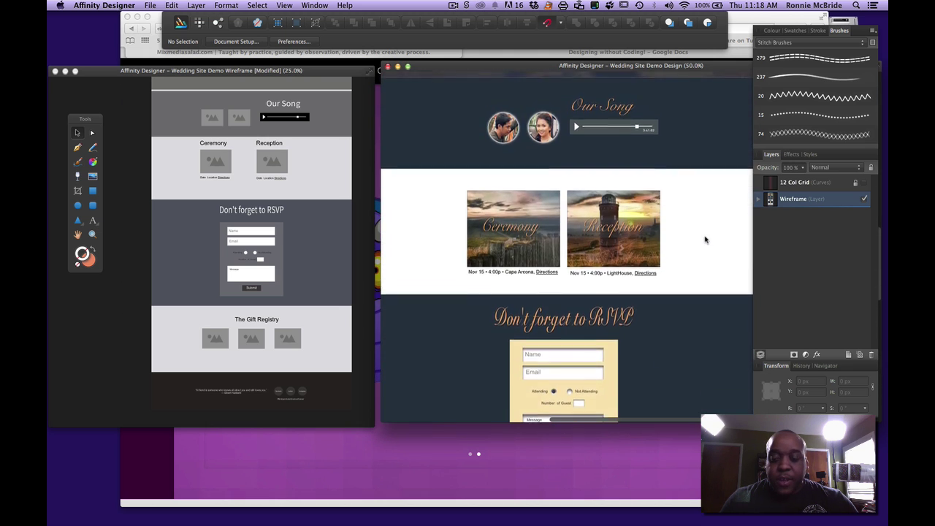
key("super+minus")
scroll(704, 236, "up", 10)
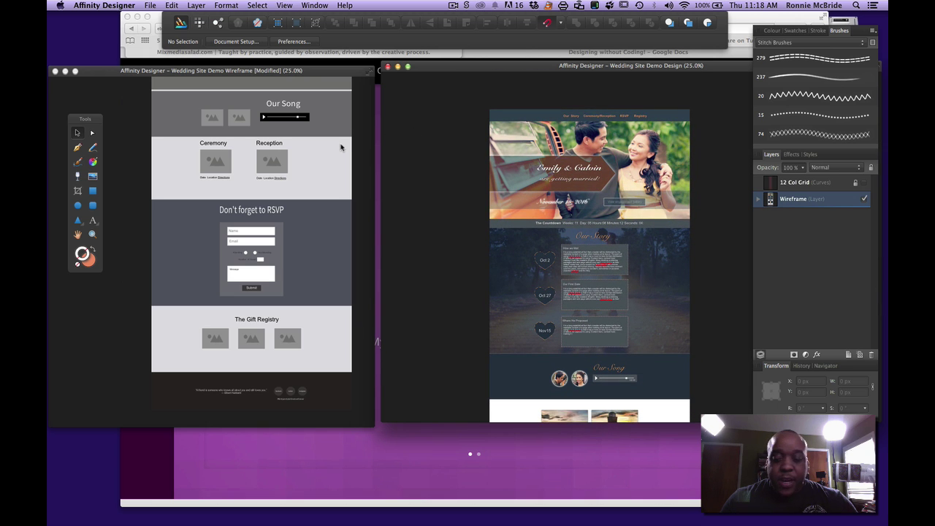
Zoom out on the wireframe and merge the floating document windows back into one
left_click(135, 108)
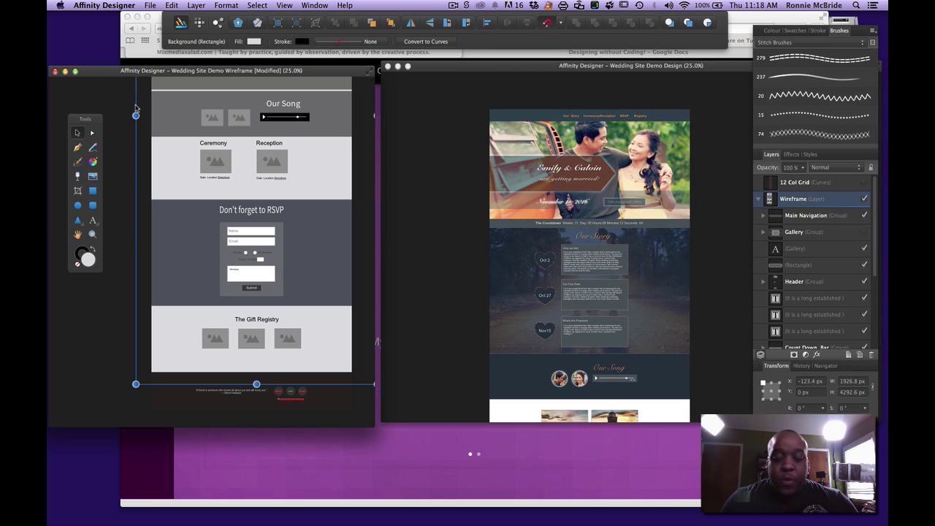
key("super+minus")
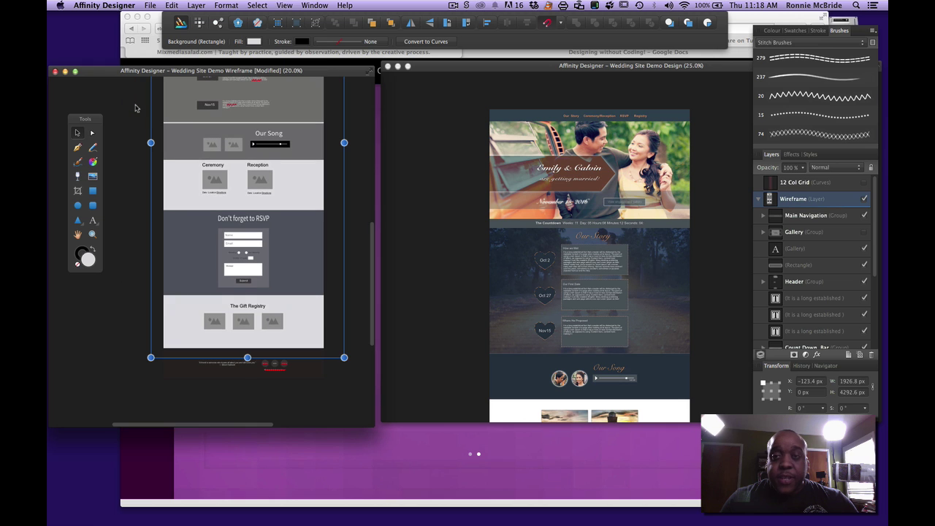
left_click(315, 5)
left_click(321, 17)
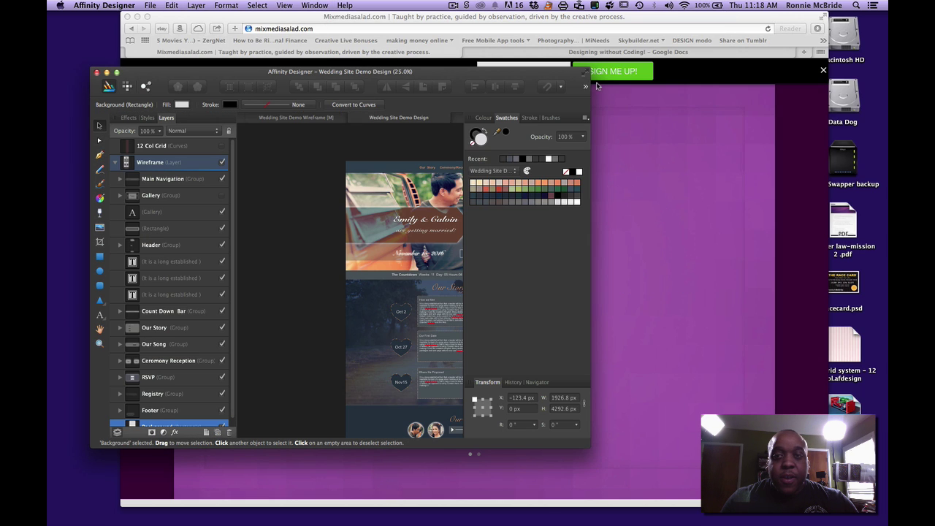
Expand the design window to full screen and zoom in on the Emily & Calvin header
left_click(585, 74)
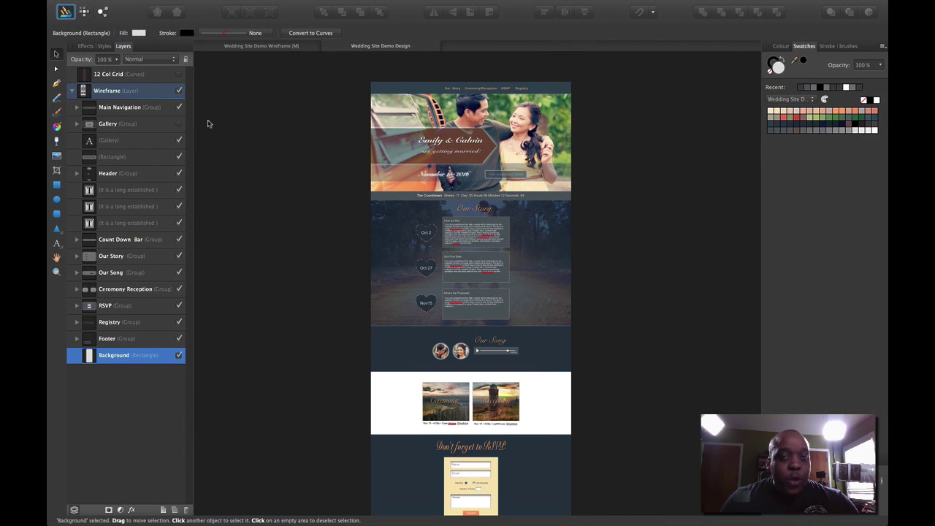
key("super+plus")
scroll(351, 141, "up", 5)
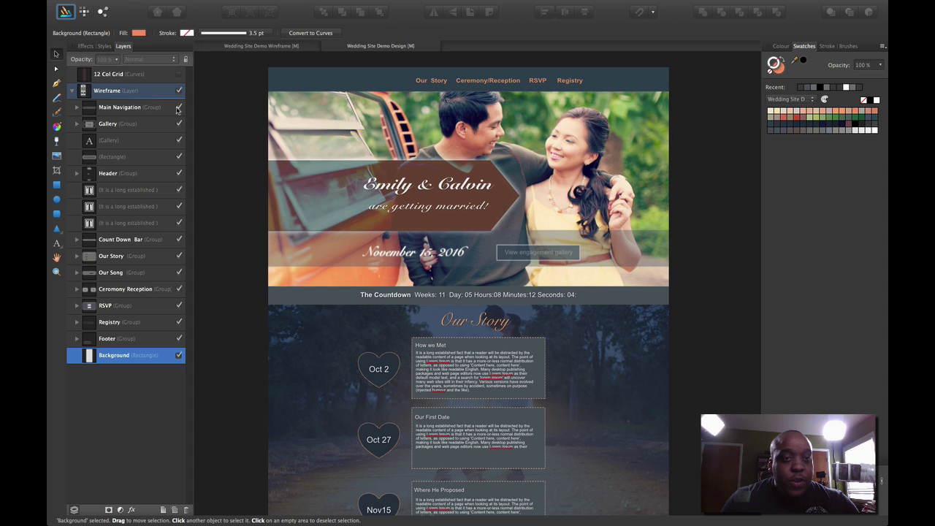
scroll(244, 137, "down", 2)
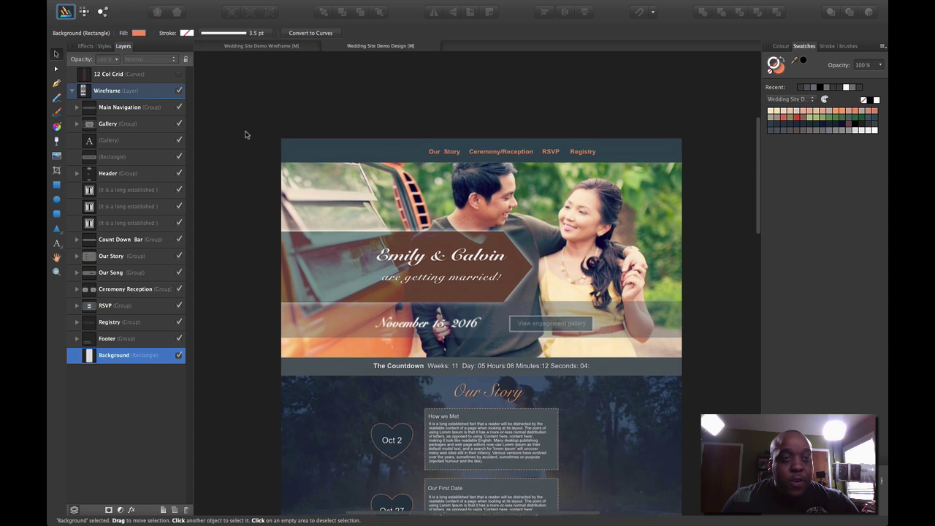
left_click(72, 91)
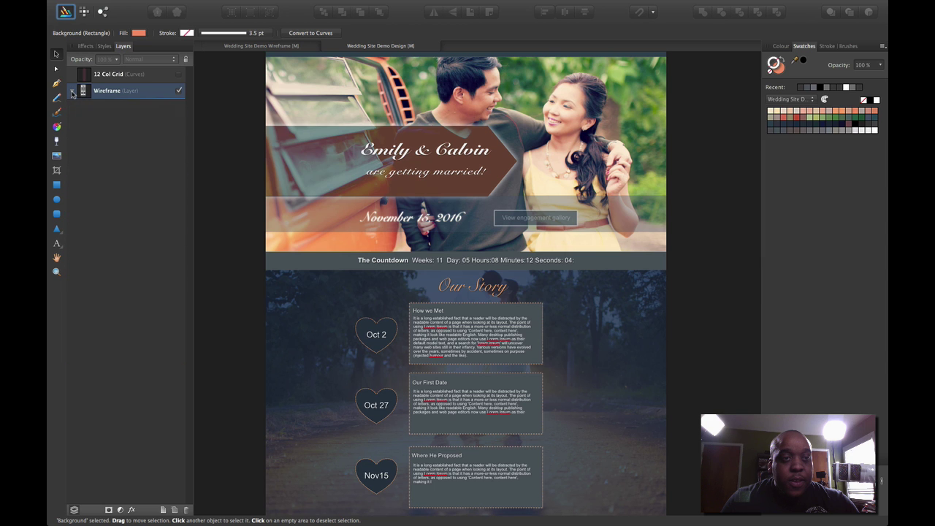
left_click(72, 91)
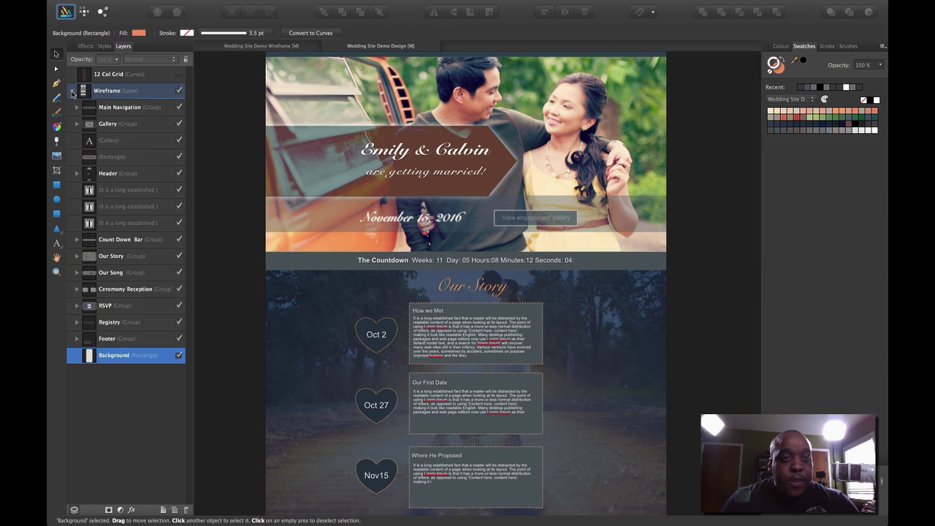
left_click(269, 45)
scroll(391, 175, "up", 8)
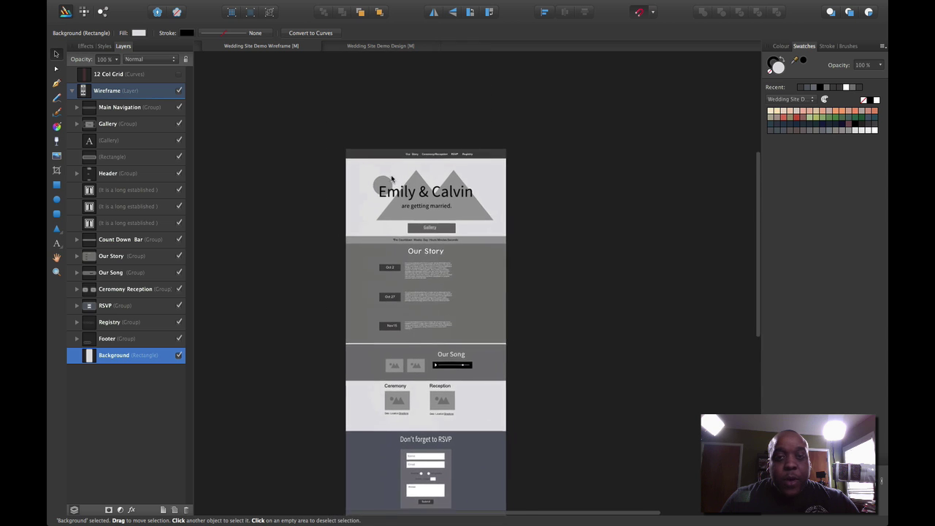
scroll(391, 178, "up", 2)
scroll(391, 177, "up", 2)
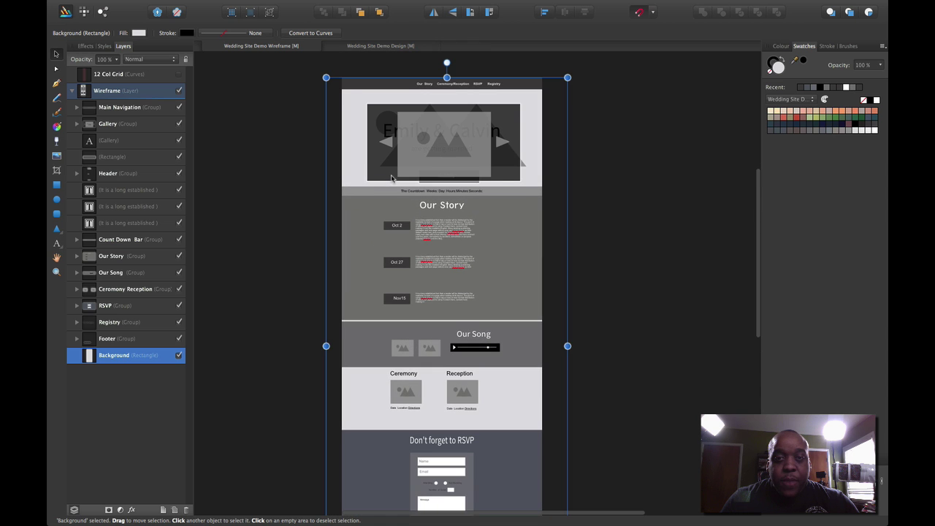
scroll(391, 178, "up", 3)
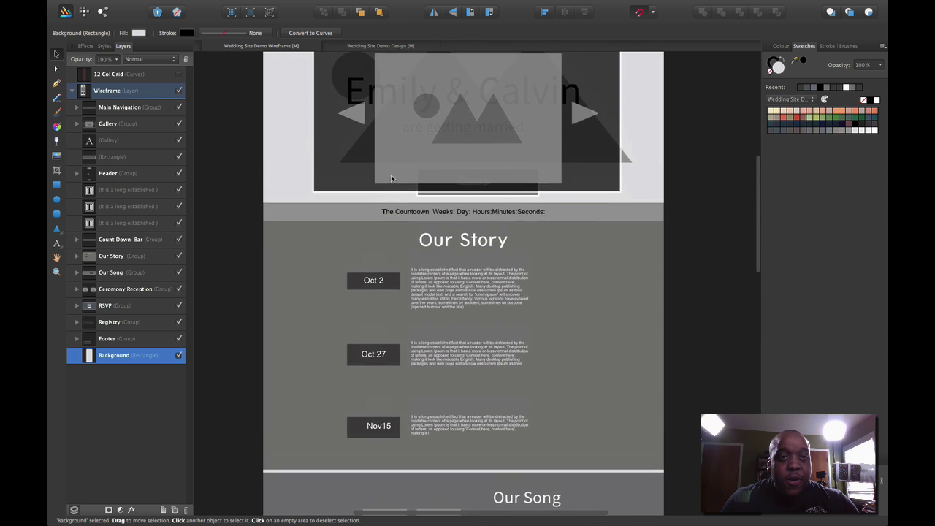
scroll(391, 178, "up", 4)
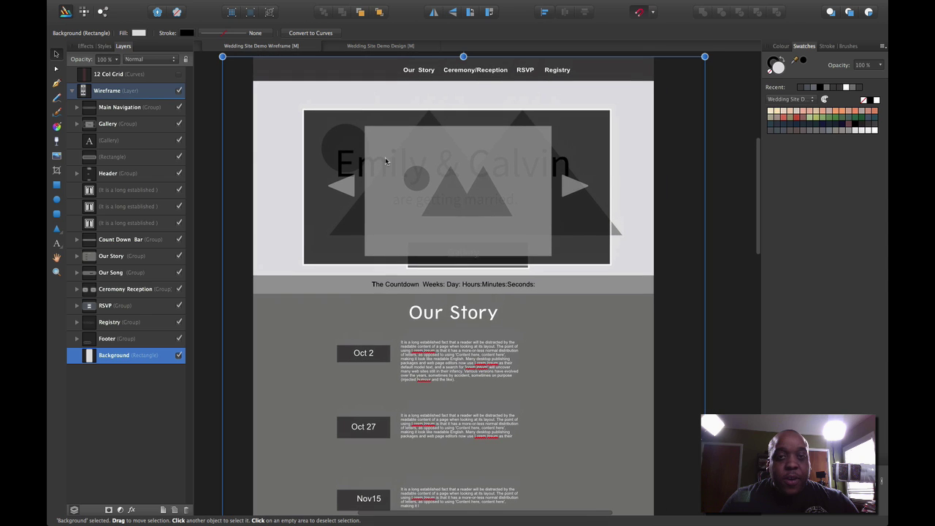
left_click(178, 125)
left_click(178, 125)
left_click(178, 125)
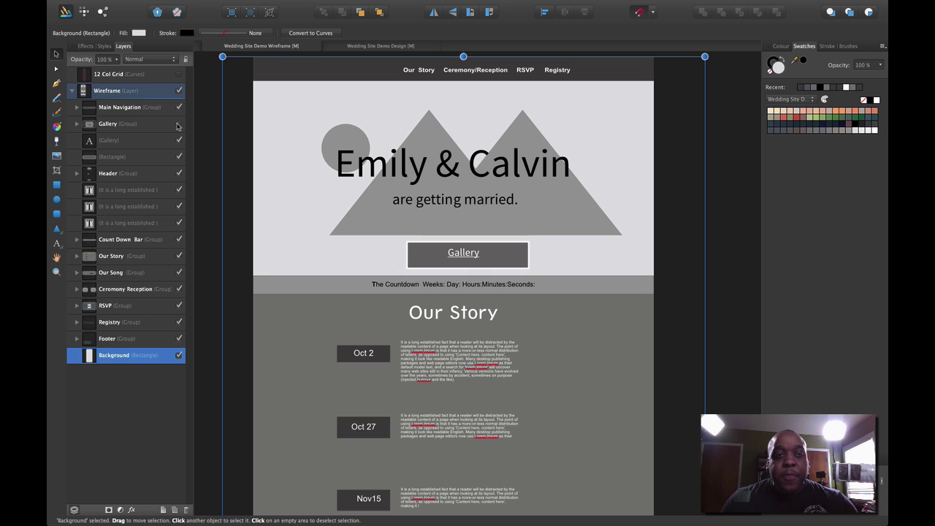
left_click(178, 125)
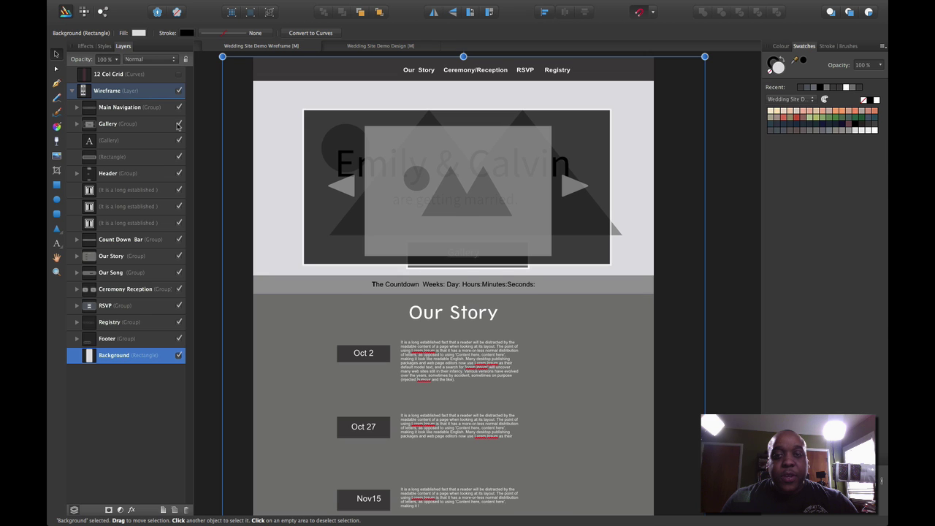
left_click(379, 46)
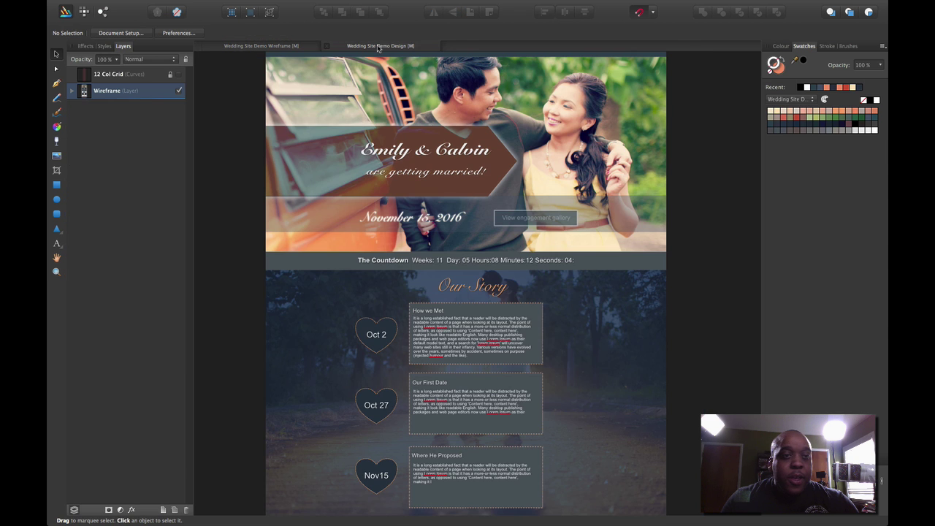
Expand the Wireframe layer and collapse groups to reveal Gallery under Main Navigation
left_click(72, 91)
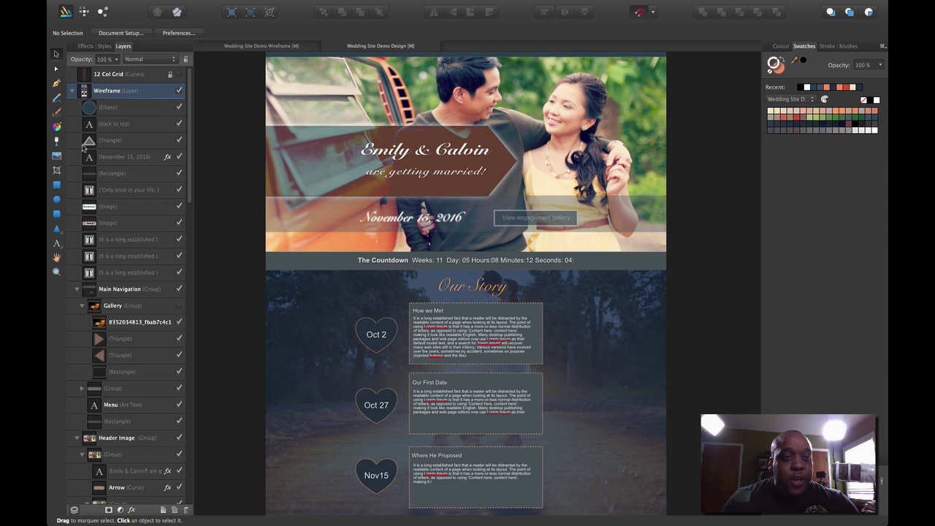
left_click(76, 291)
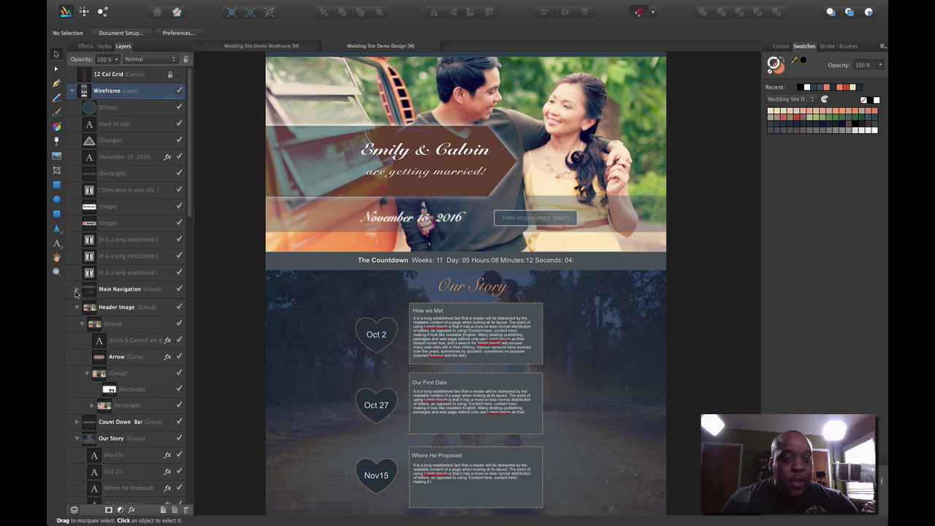
left_click(76, 306)
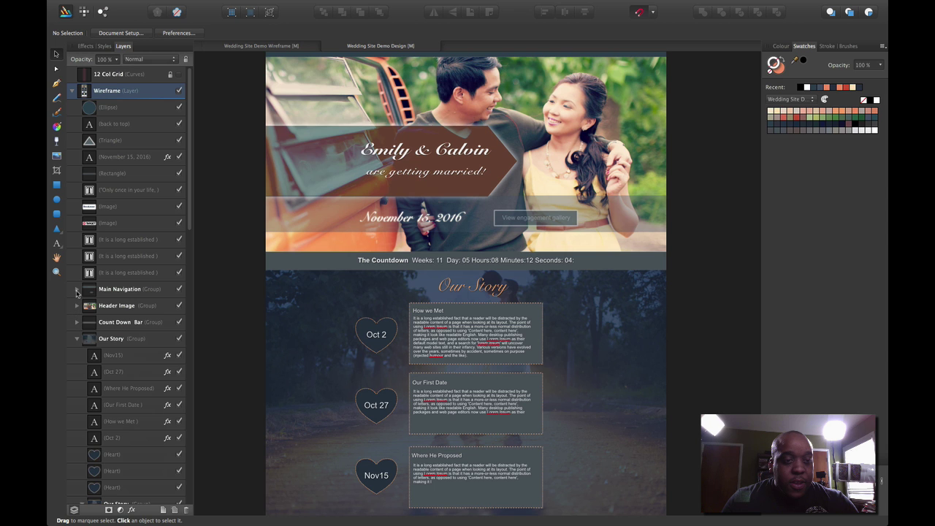
left_click(76, 289)
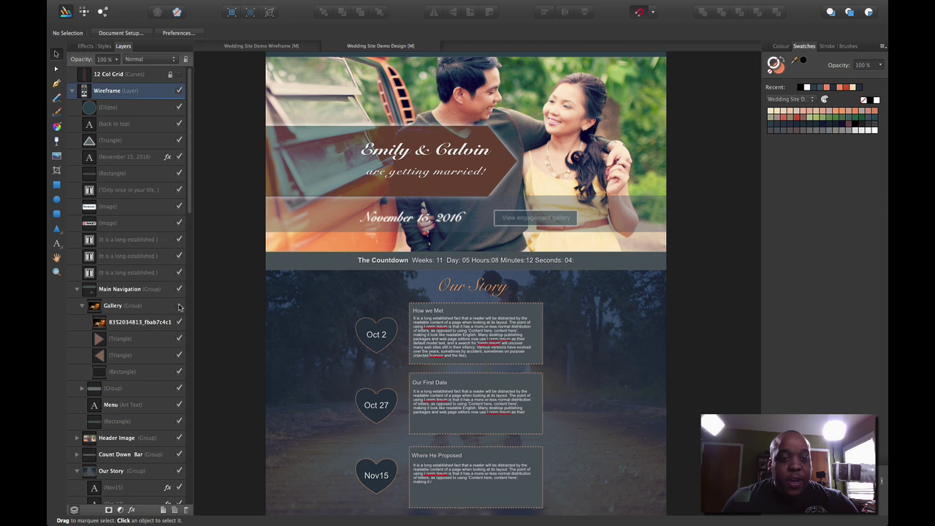
Make the Gallery pop-up visible and drag its group to the top of the Wireframe layer
left_click(179, 306)
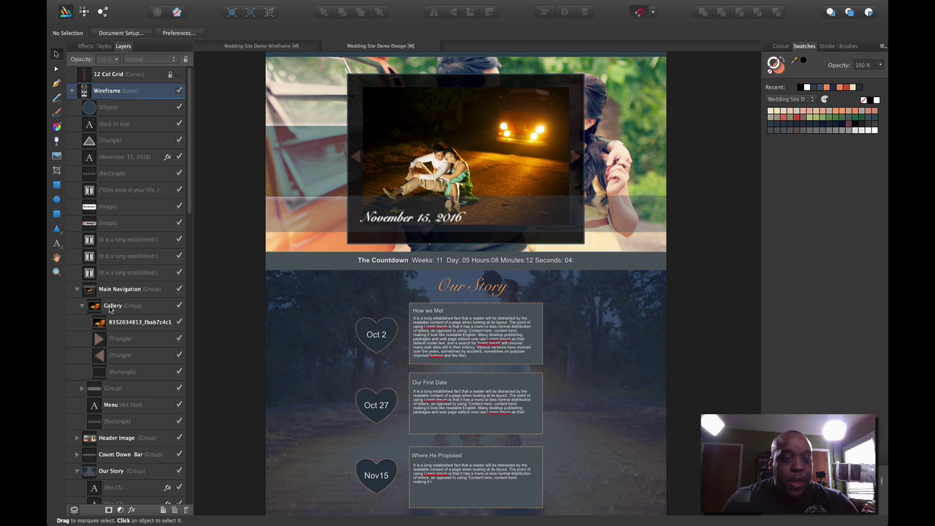
left_click_drag(109, 310, 97, 101)
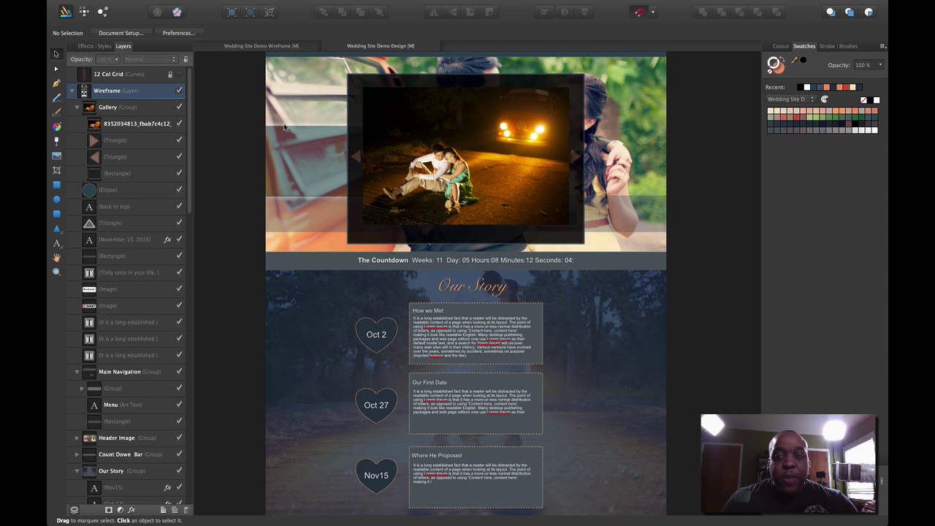
left_click(180, 90)
left_click(180, 90)
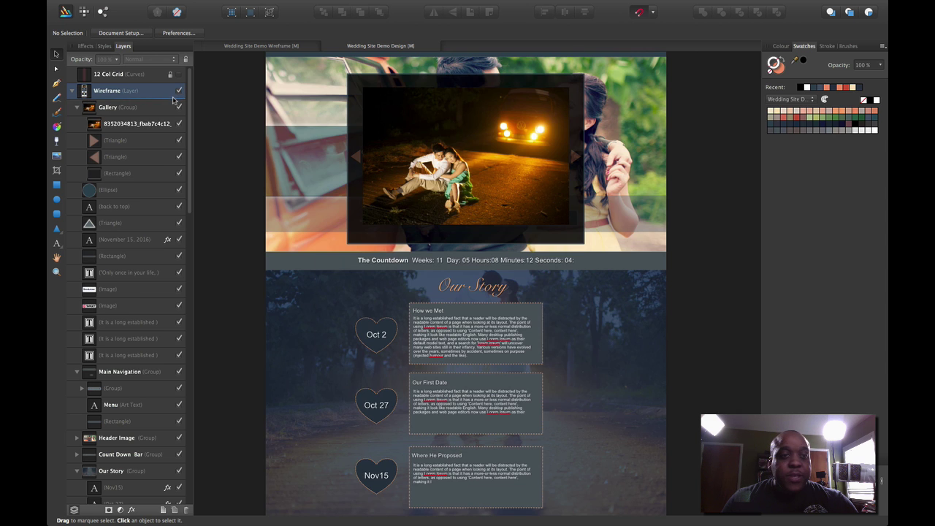
Hide the Gallery slideshow group, then check the whole page and the Emily & Calvin header
left_click(180, 107)
scroll(288, 159, "up", 2)
scroll(288, 158, "left", 2)
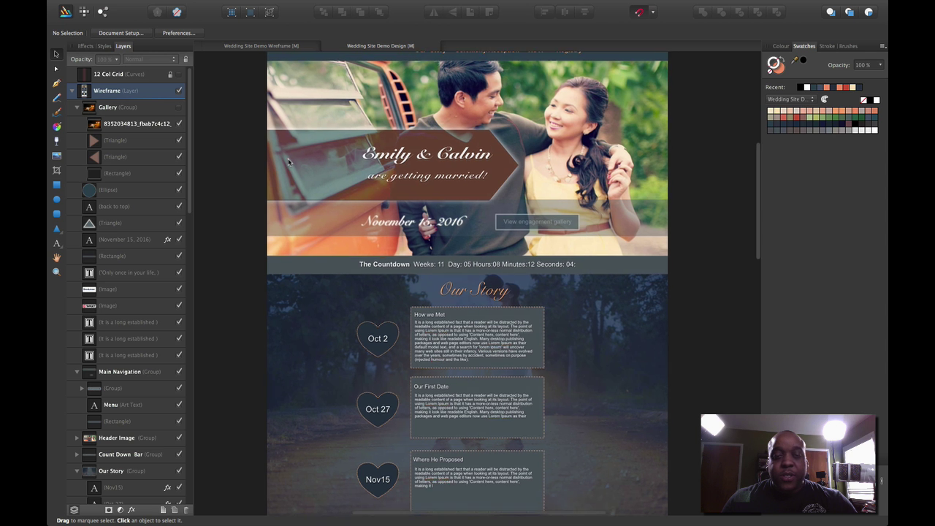
key("ctrl+0")
key("ctrl+1")
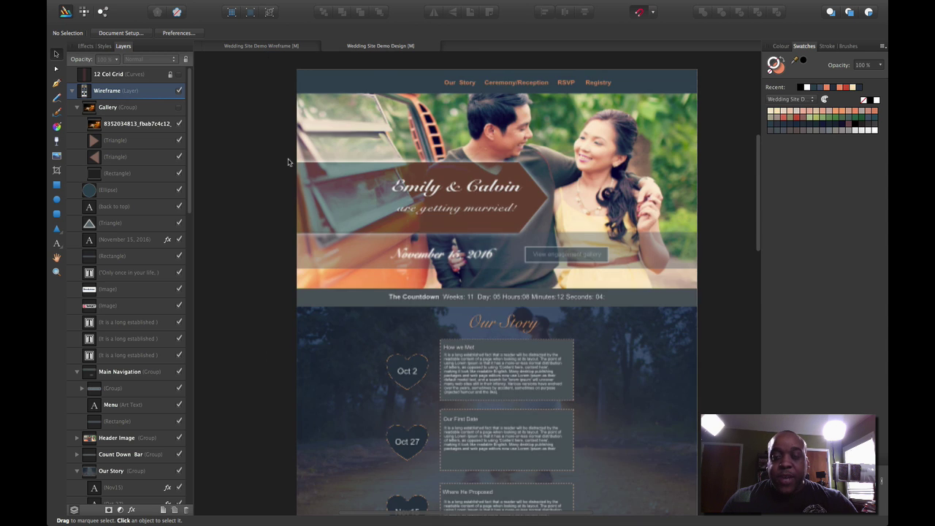
scroll(288, 162, "right", 2)
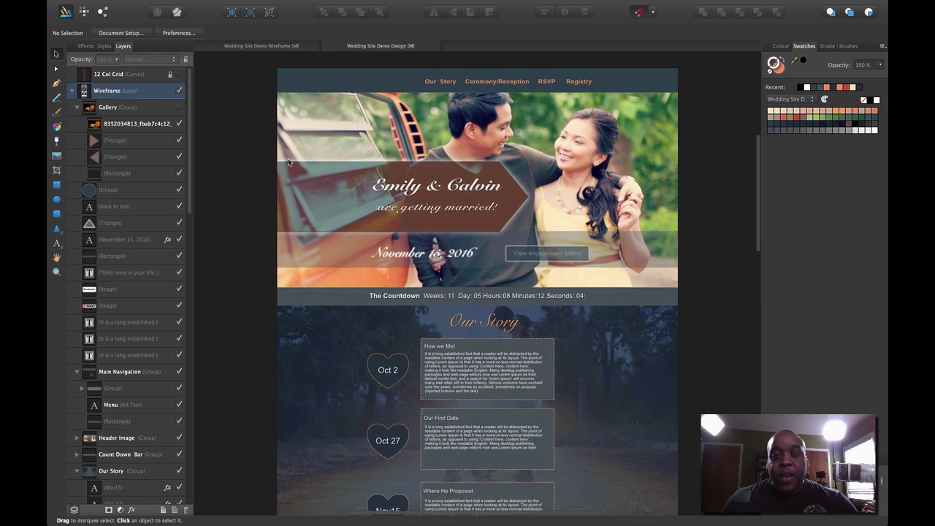